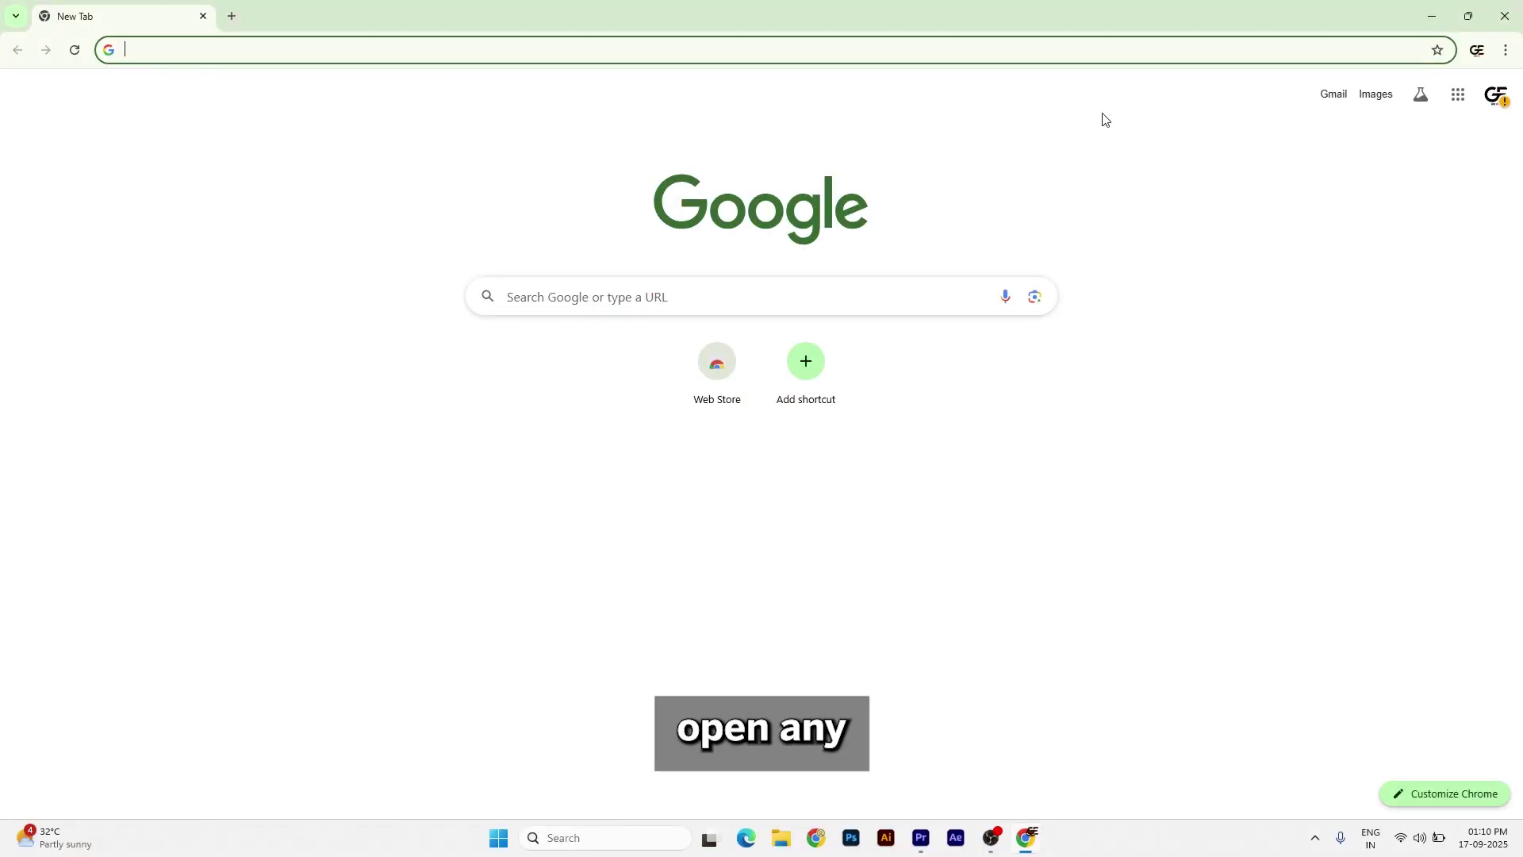
Google 'mister horse' in Chrome and open the top misterhorse.com result.
{"action": "left_click", "coordinate": [820, 301]}
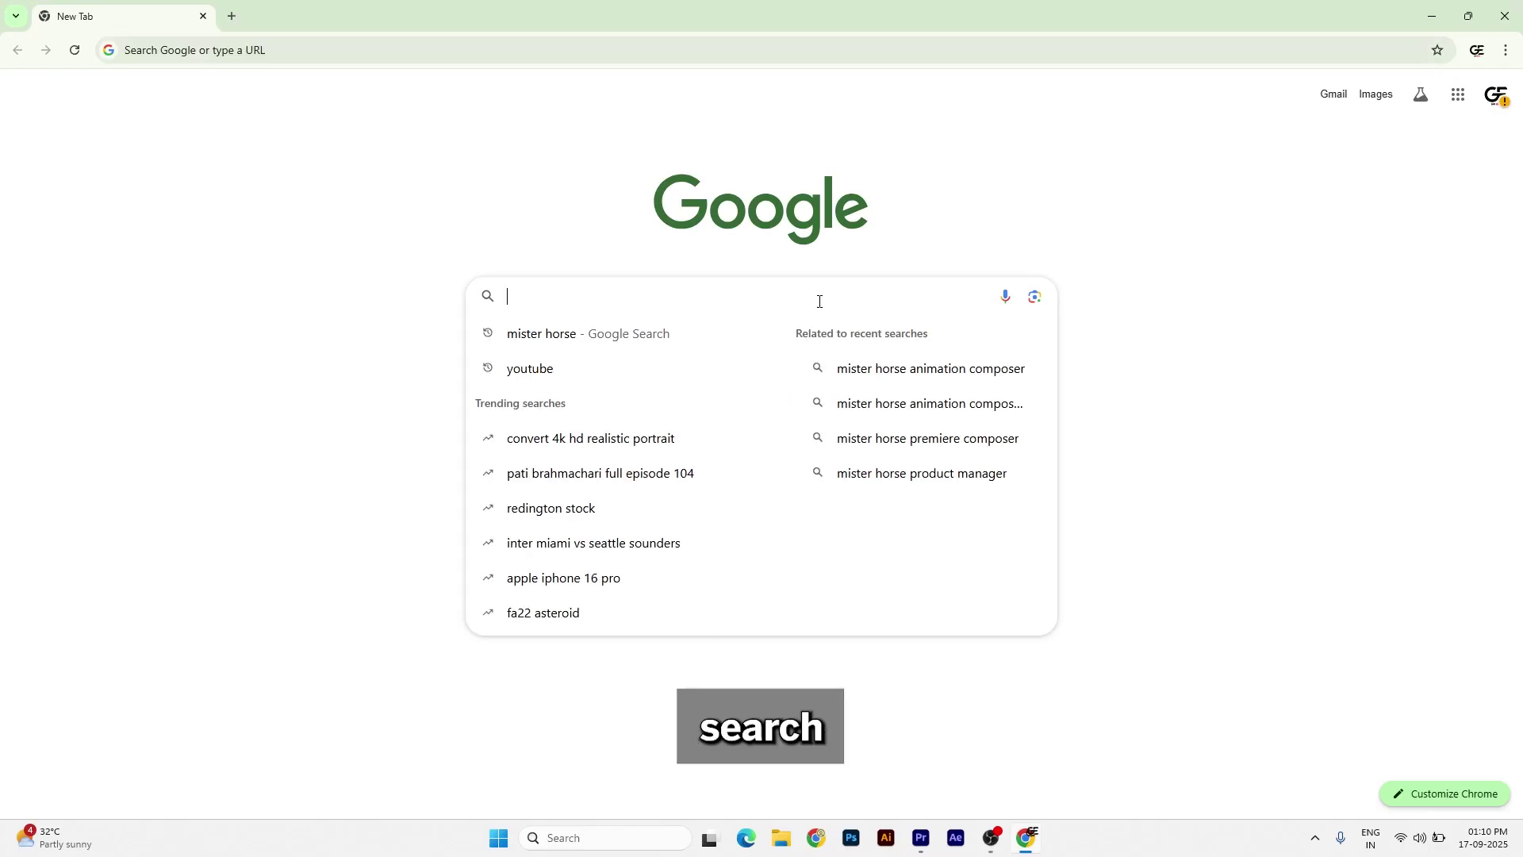
{"action": "type", "text": "mister h"}
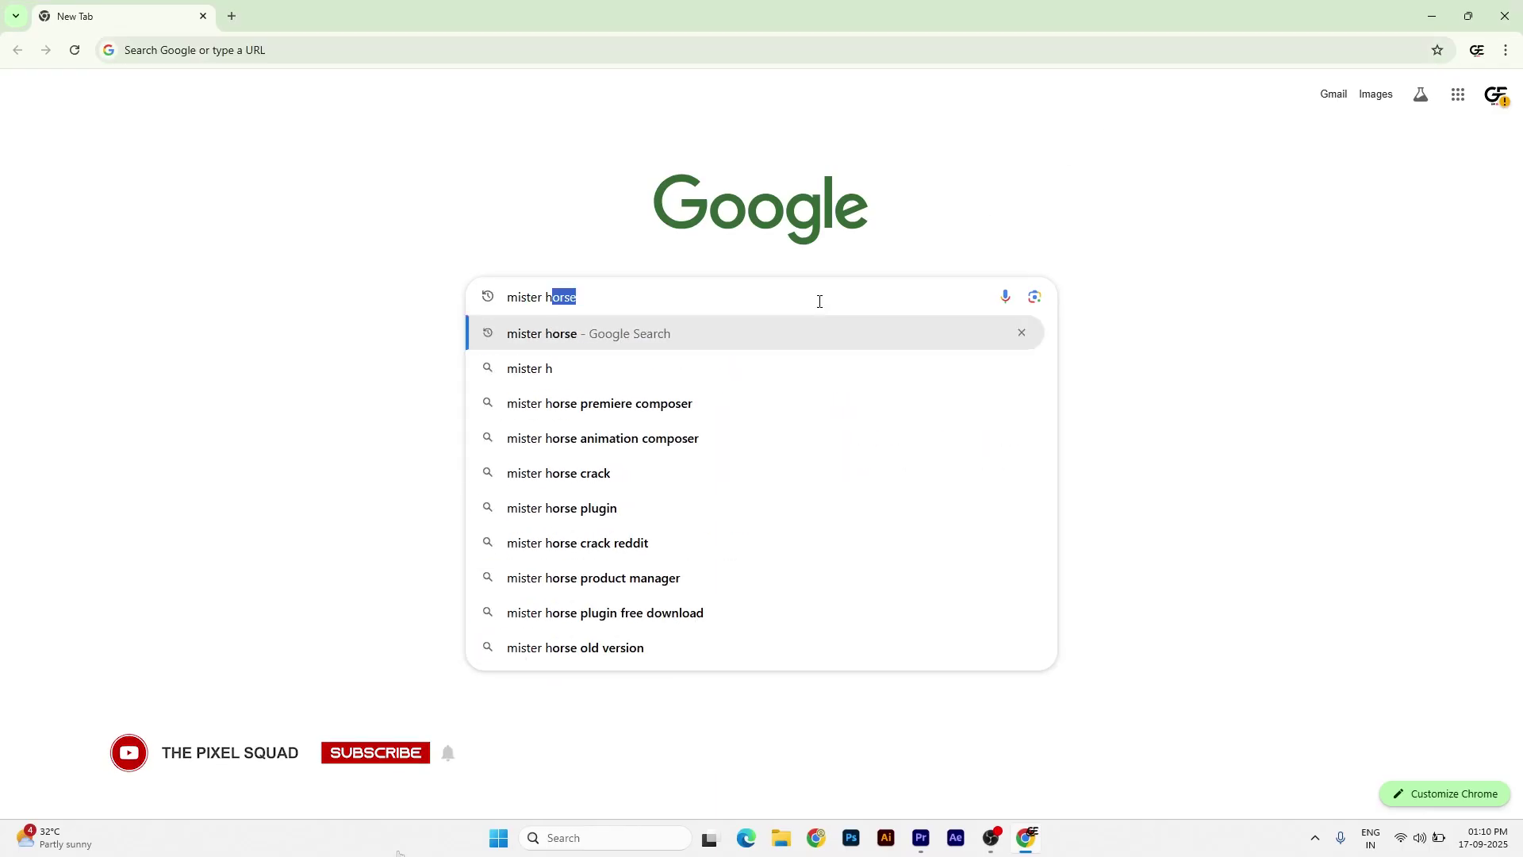
{"action": "type", "text": "orse"}
{"action": "key", "text": "Return"}
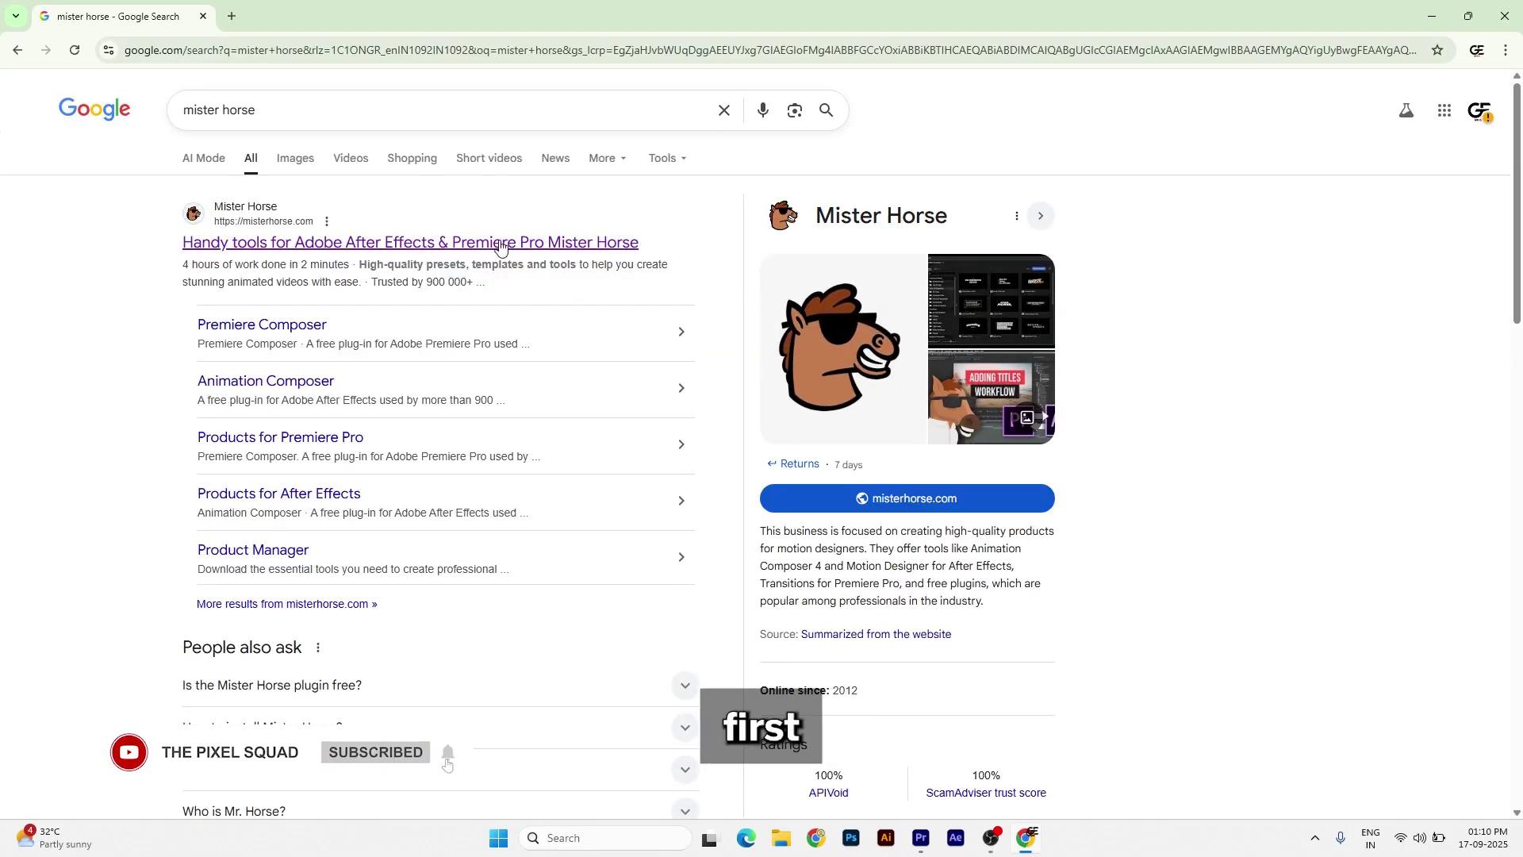
{"action": "left_click", "coordinate": [506, 243]}
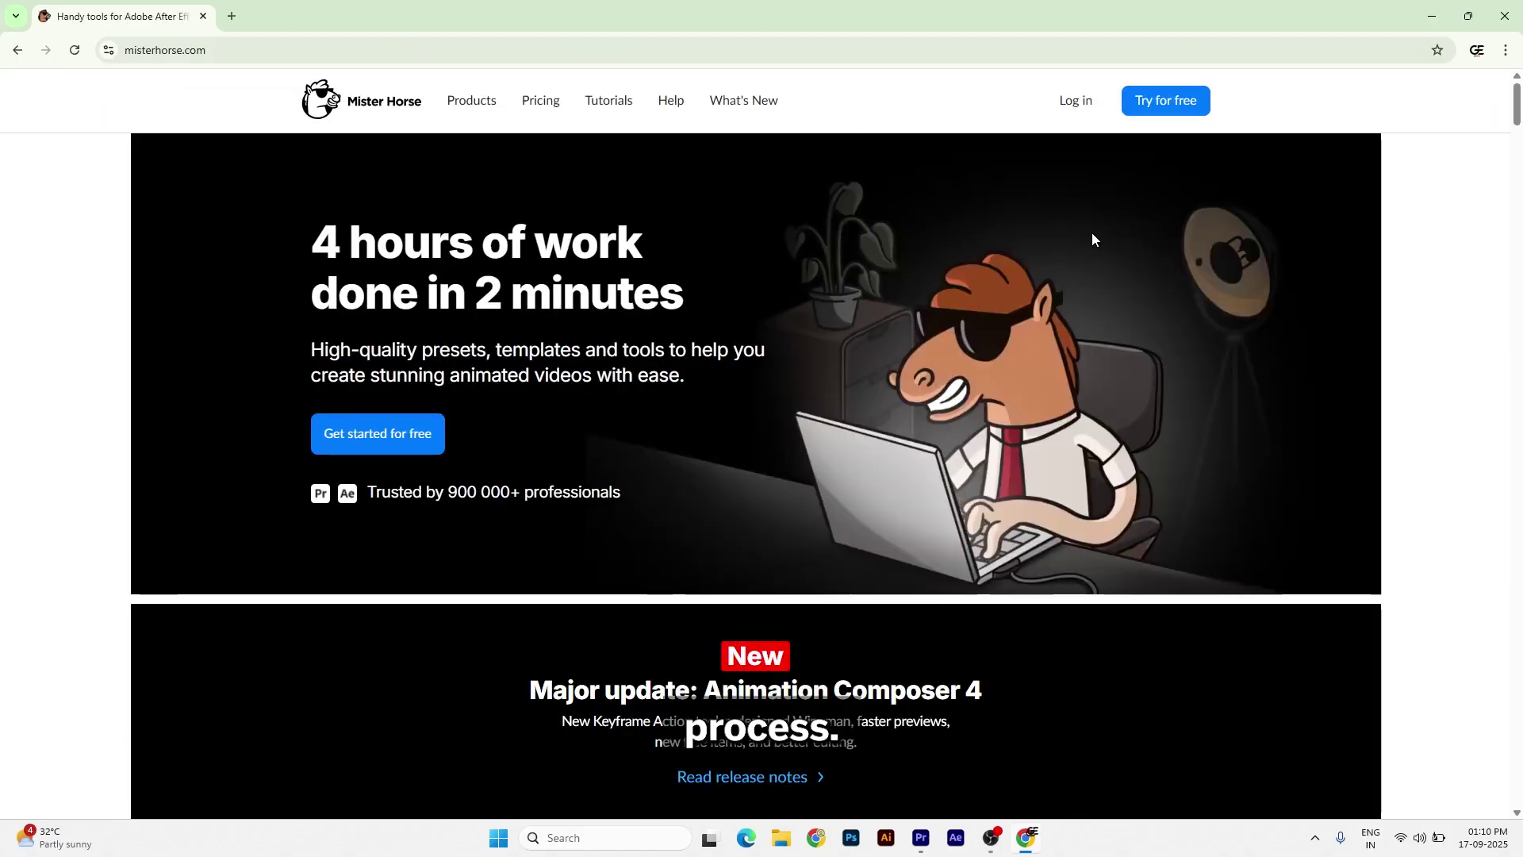
Log in to Mister Horse with a Google account, declining the newsletter.
{"action": "left_click", "coordinate": [1068, 106]}
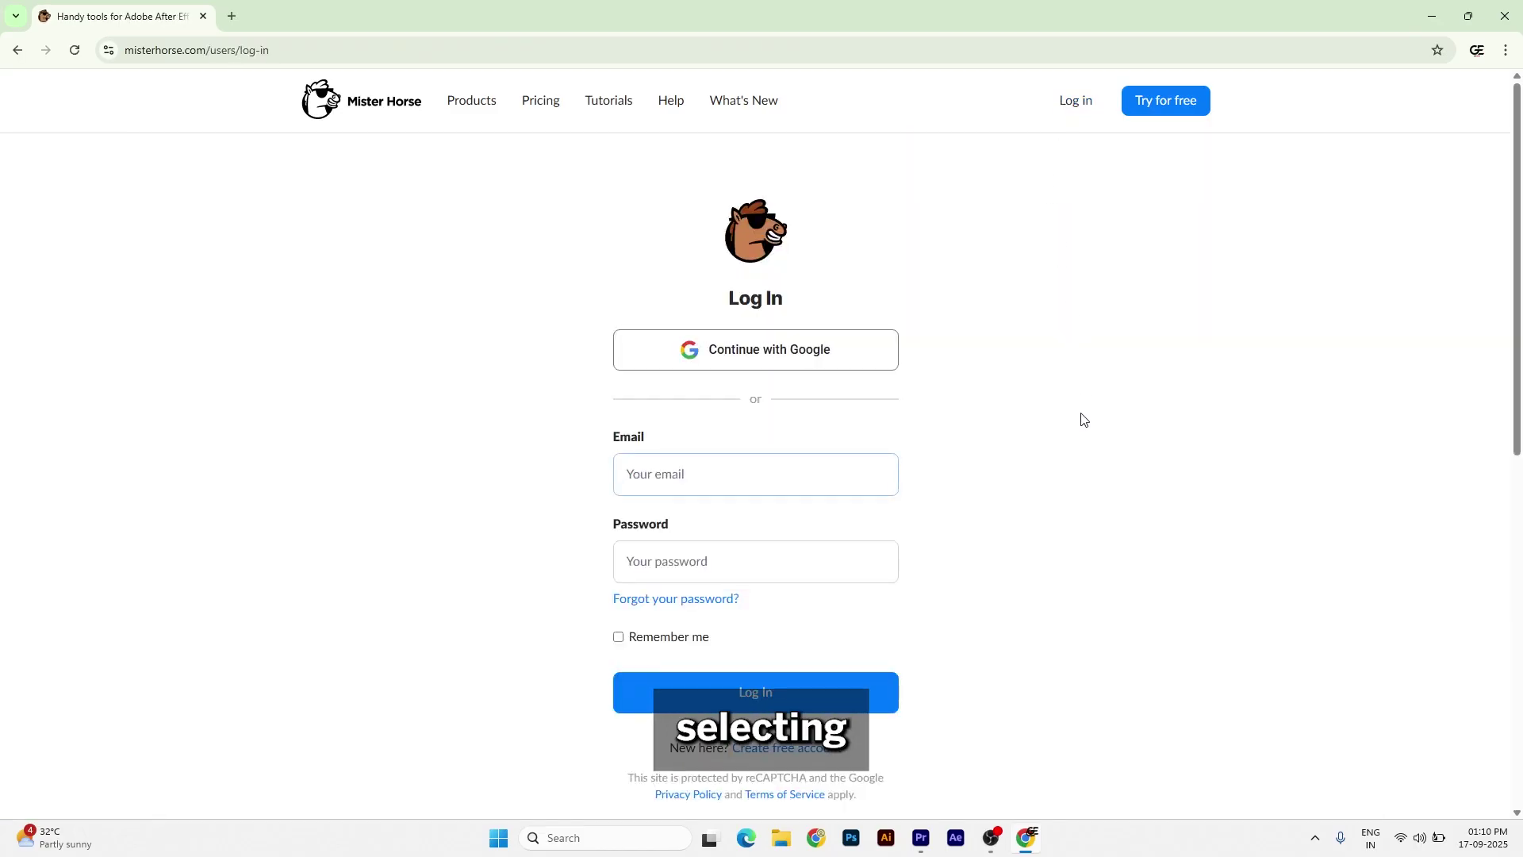
{"action": "left_click", "coordinate": [810, 346]}
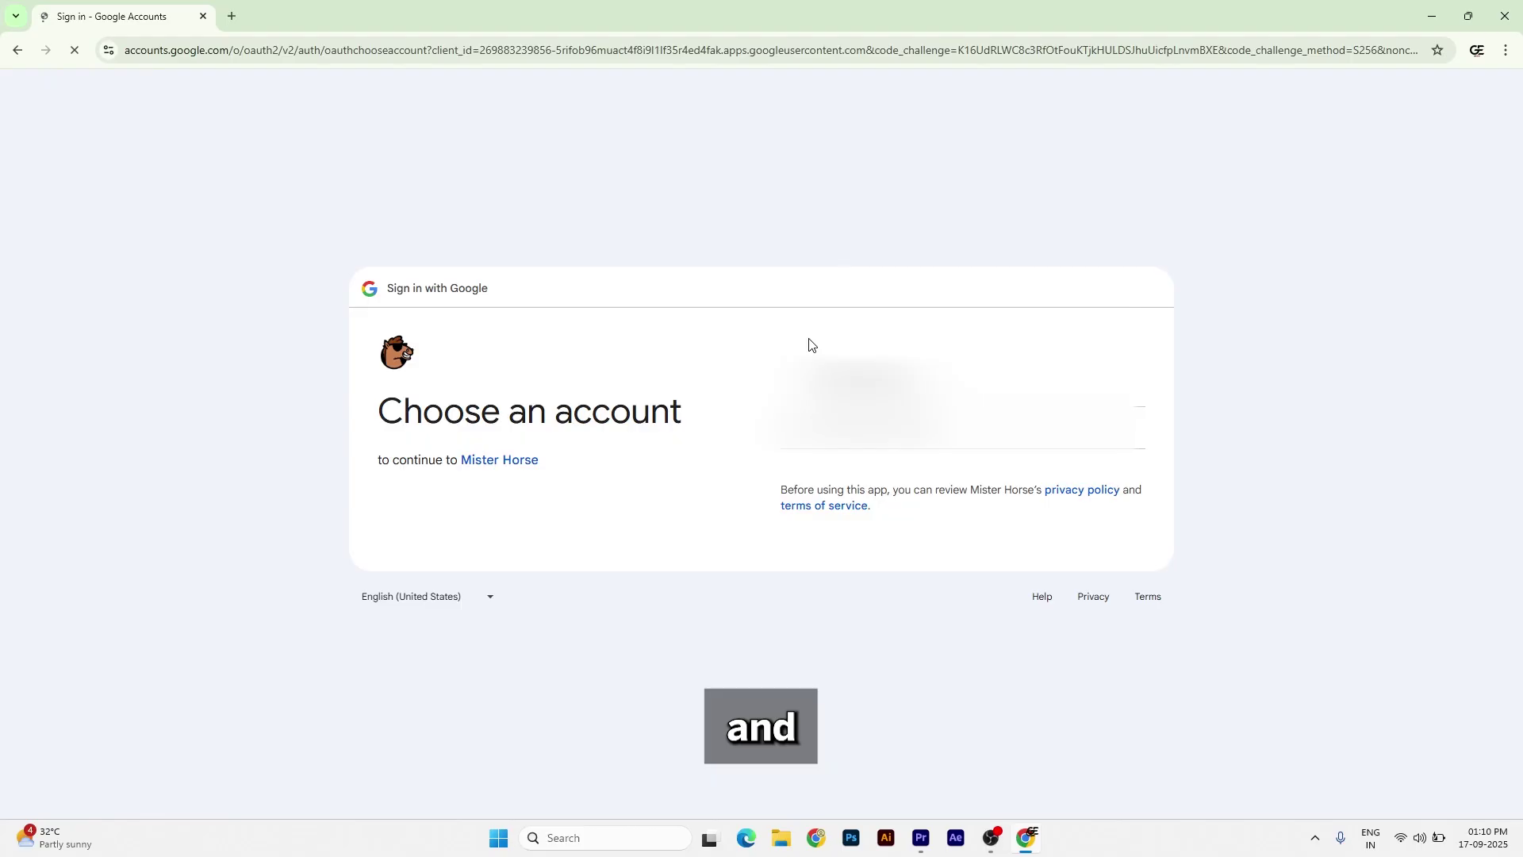
{"action": "left_click", "coordinate": [815, 349]}
{"action": "left_click", "coordinate": [1022, 573]}
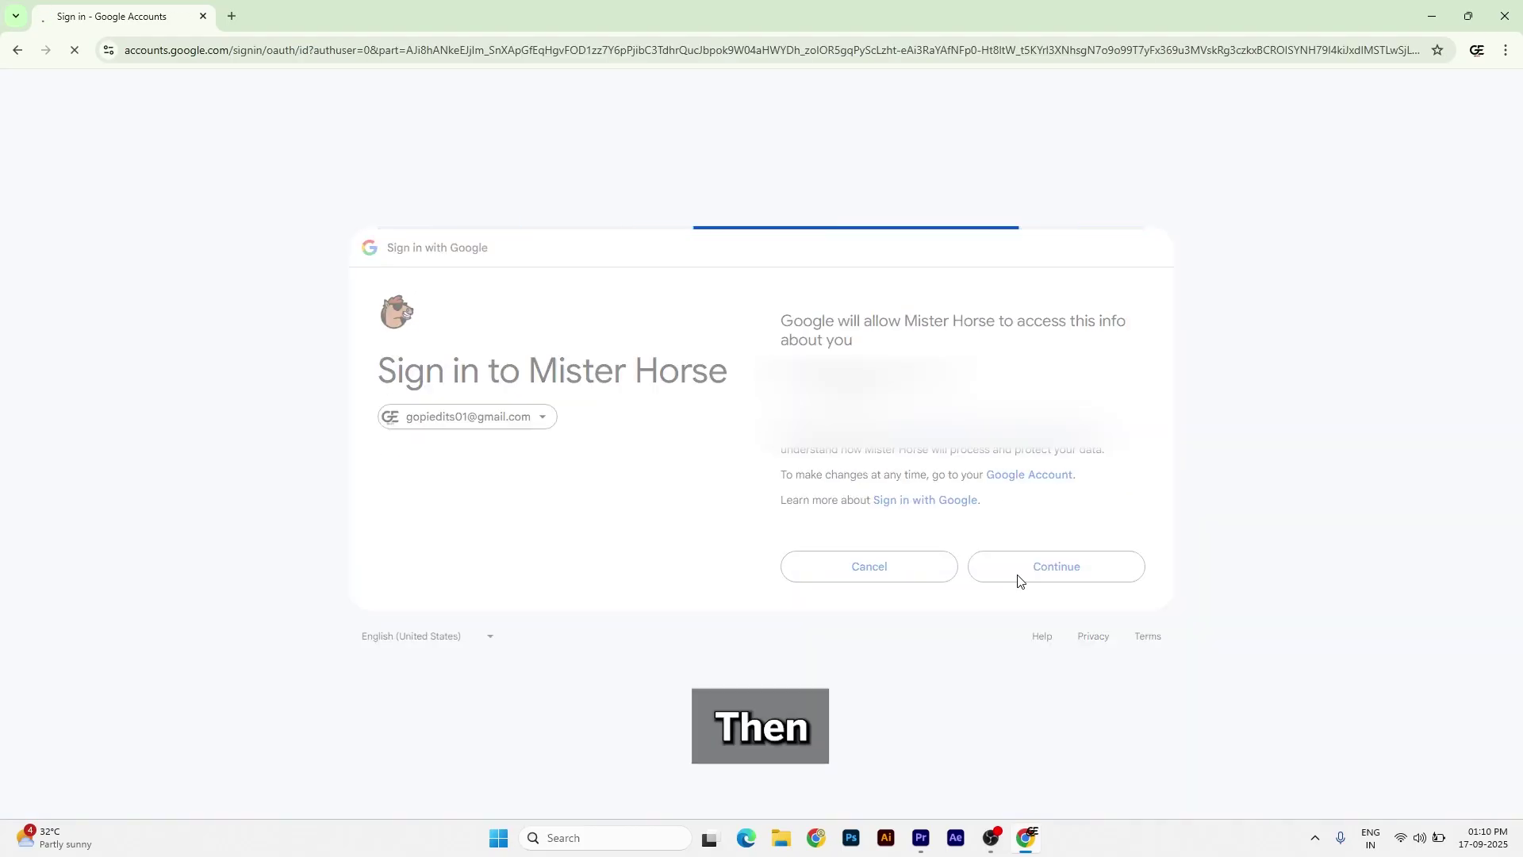
{"action": "left_click", "coordinate": [820, 419]}
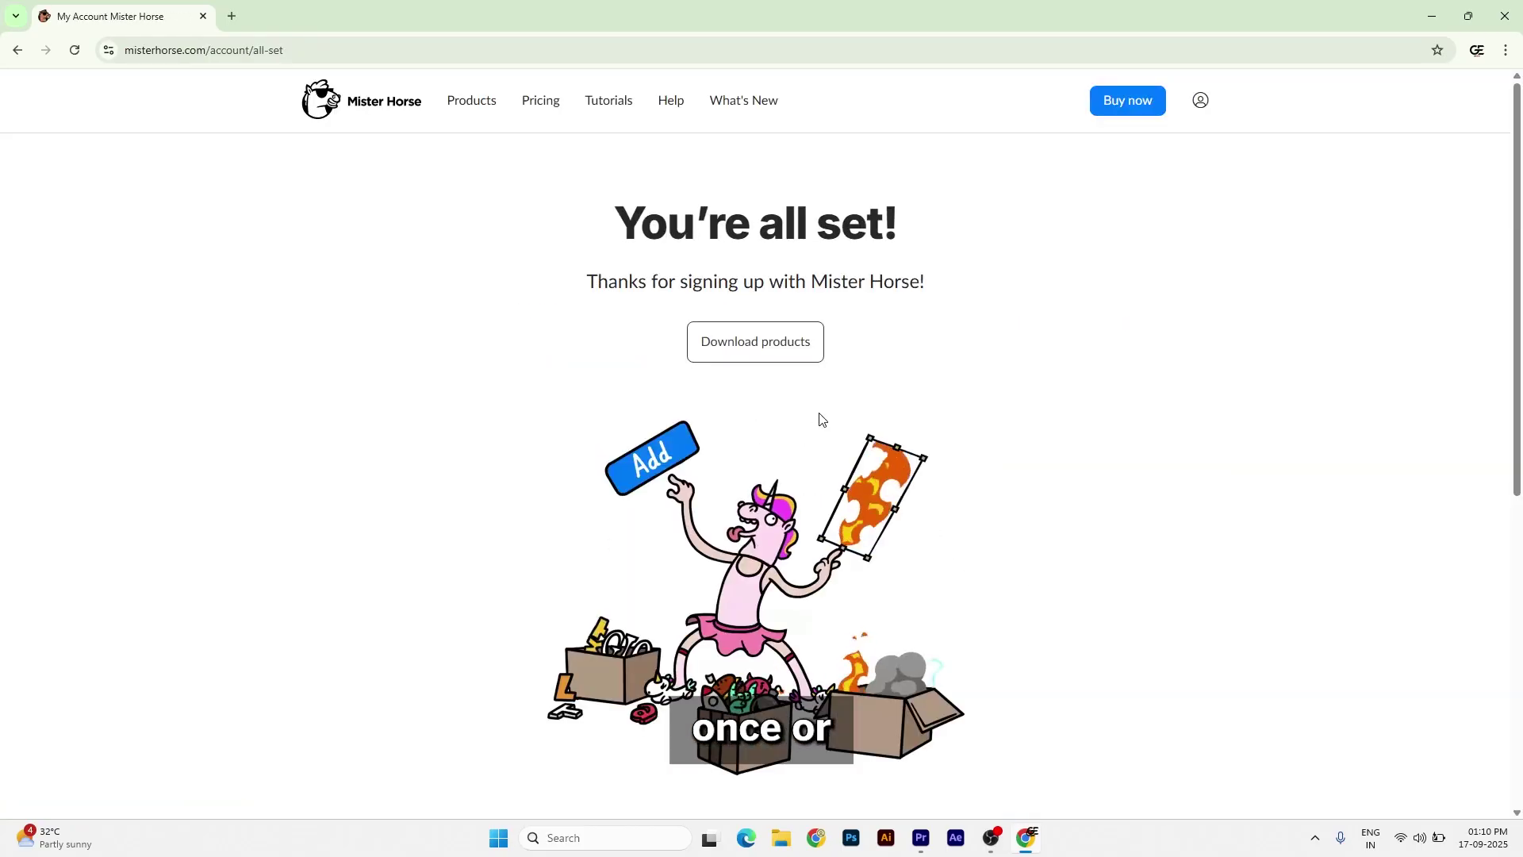
From the pricing page, download the Product Manager installer for Windows.
{"action": "left_click", "coordinate": [358, 115]}
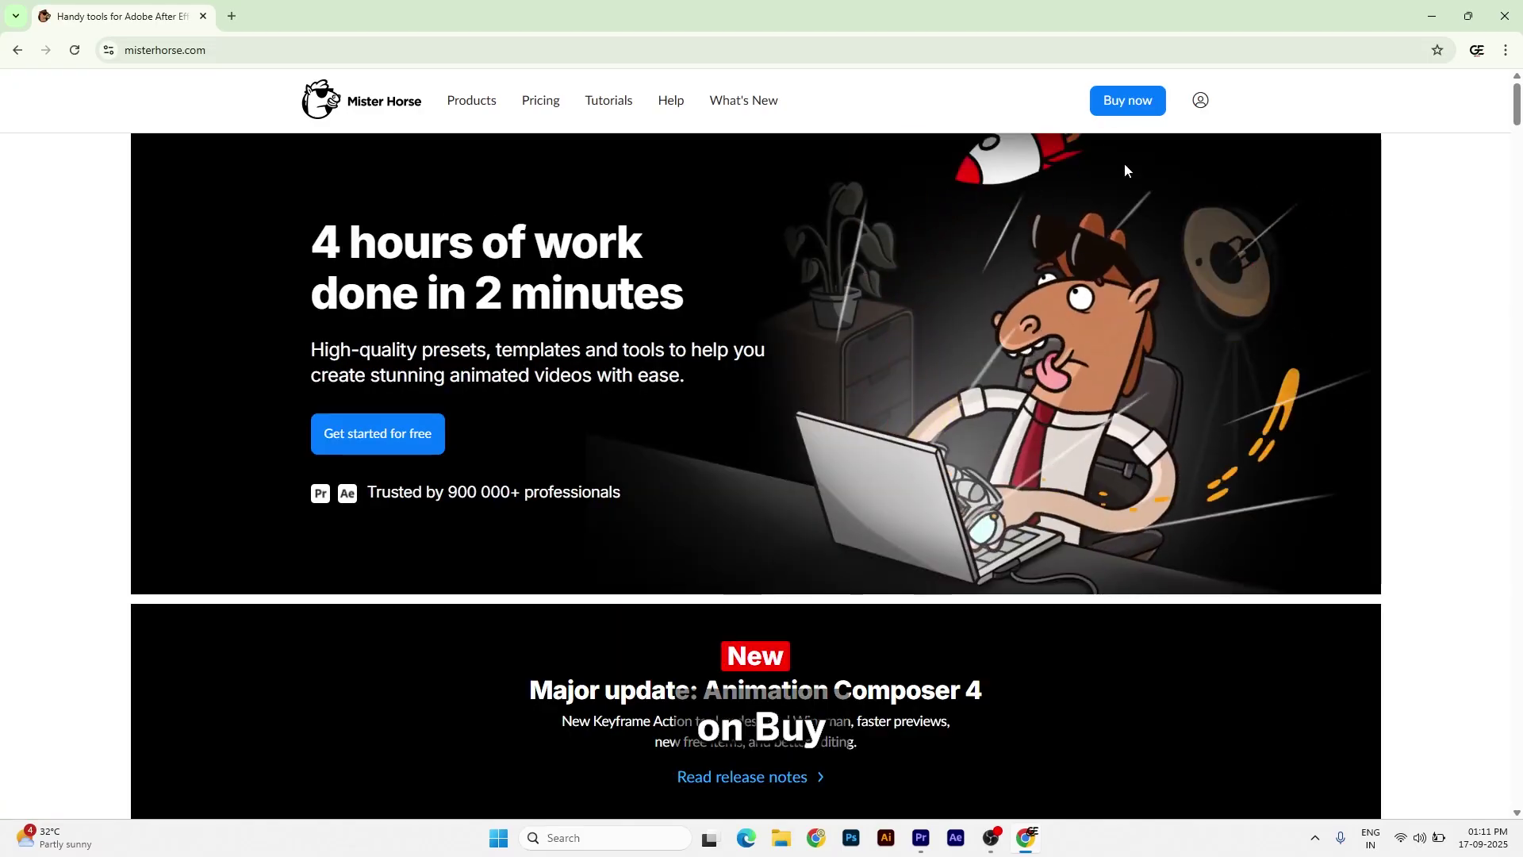
{"action": "left_click", "coordinate": [1130, 114]}
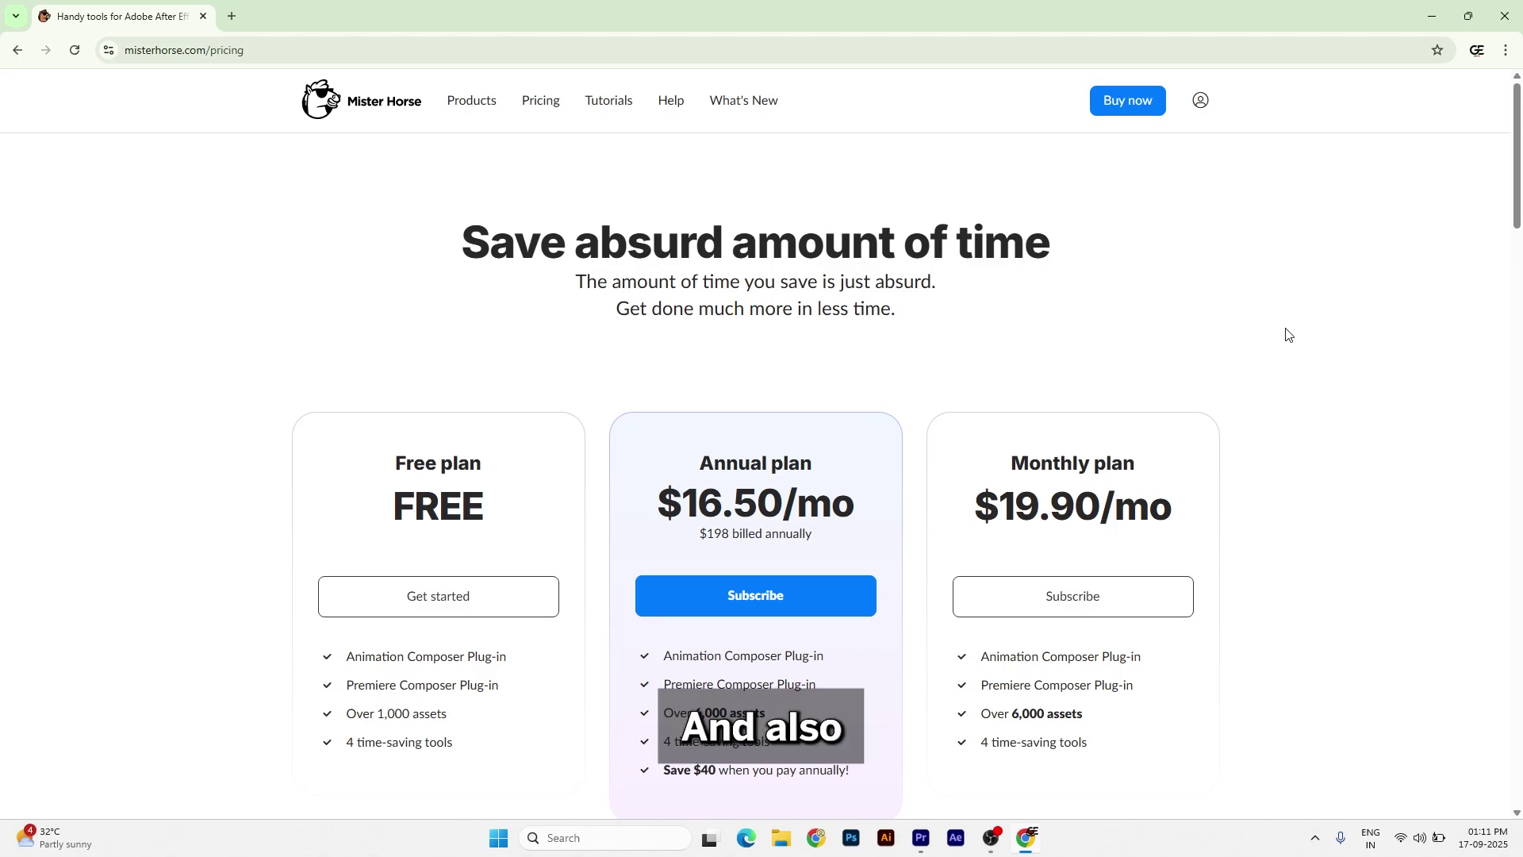
{"action": "scroll", "coordinate": [1349, 349], "scroll_direction": "down", "scroll_amount": 3}
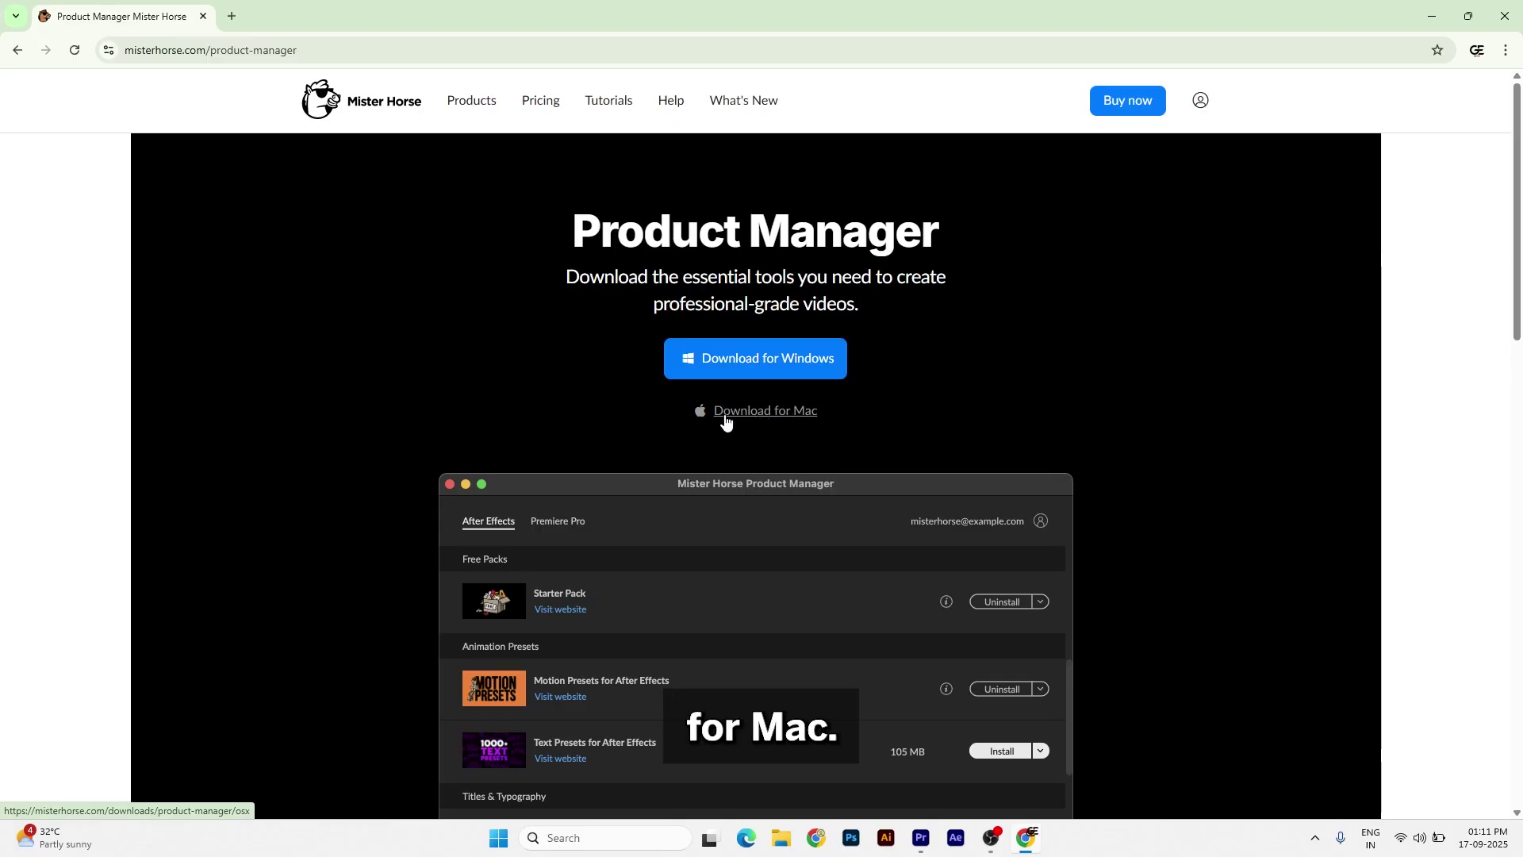
{"action": "left_click", "coordinate": [783, 366]}
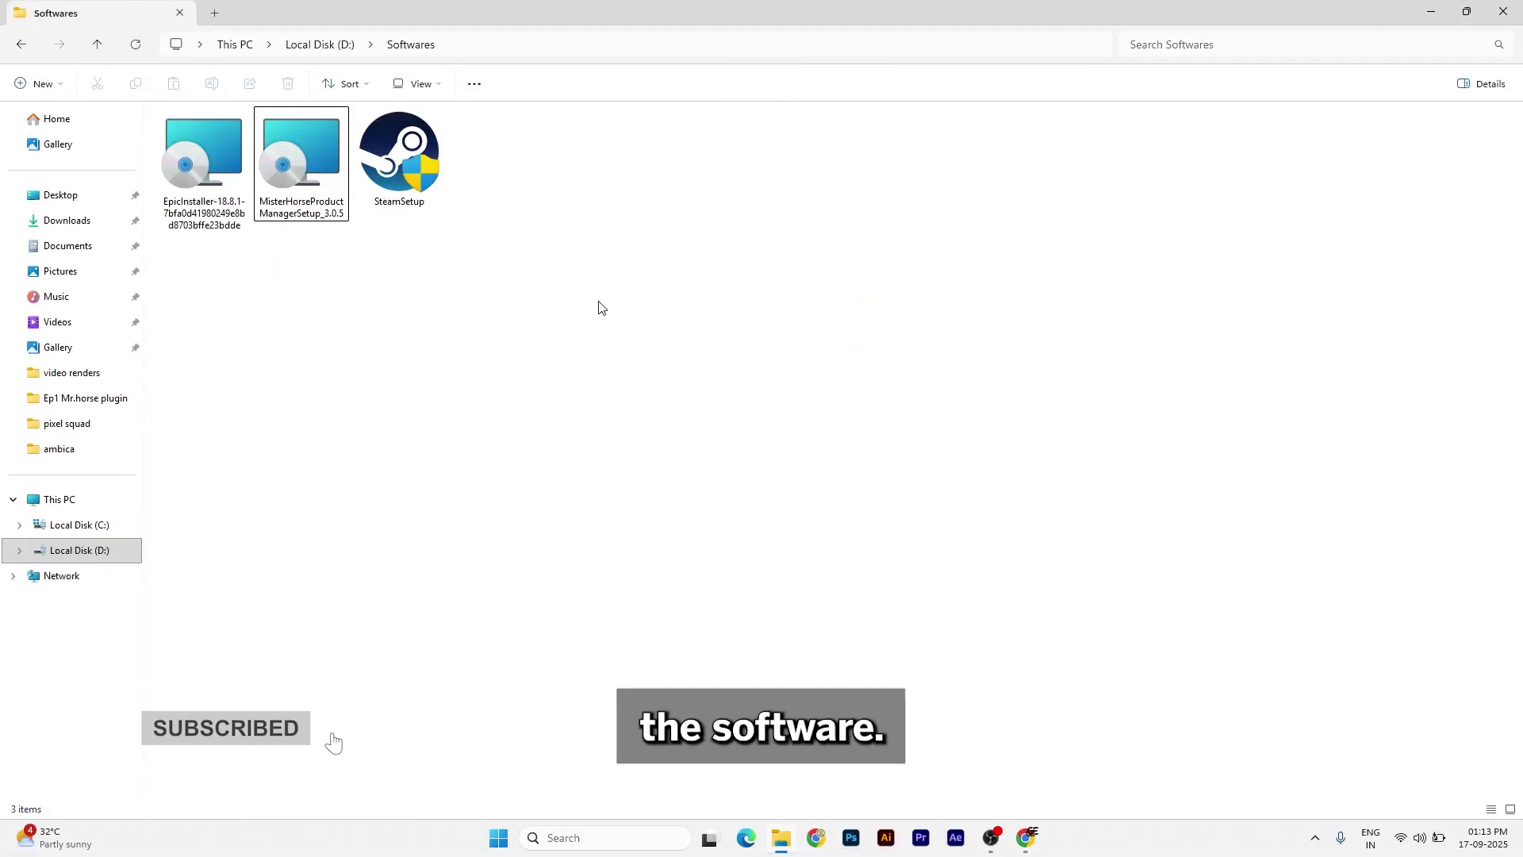
Install MisterHorseProductManagerSetup from the Softwares folder with default settings, then close the installer.
{"action": "right_click", "coordinate": [312, 126]}
{"action": "left_click", "coordinate": [378, 458]}
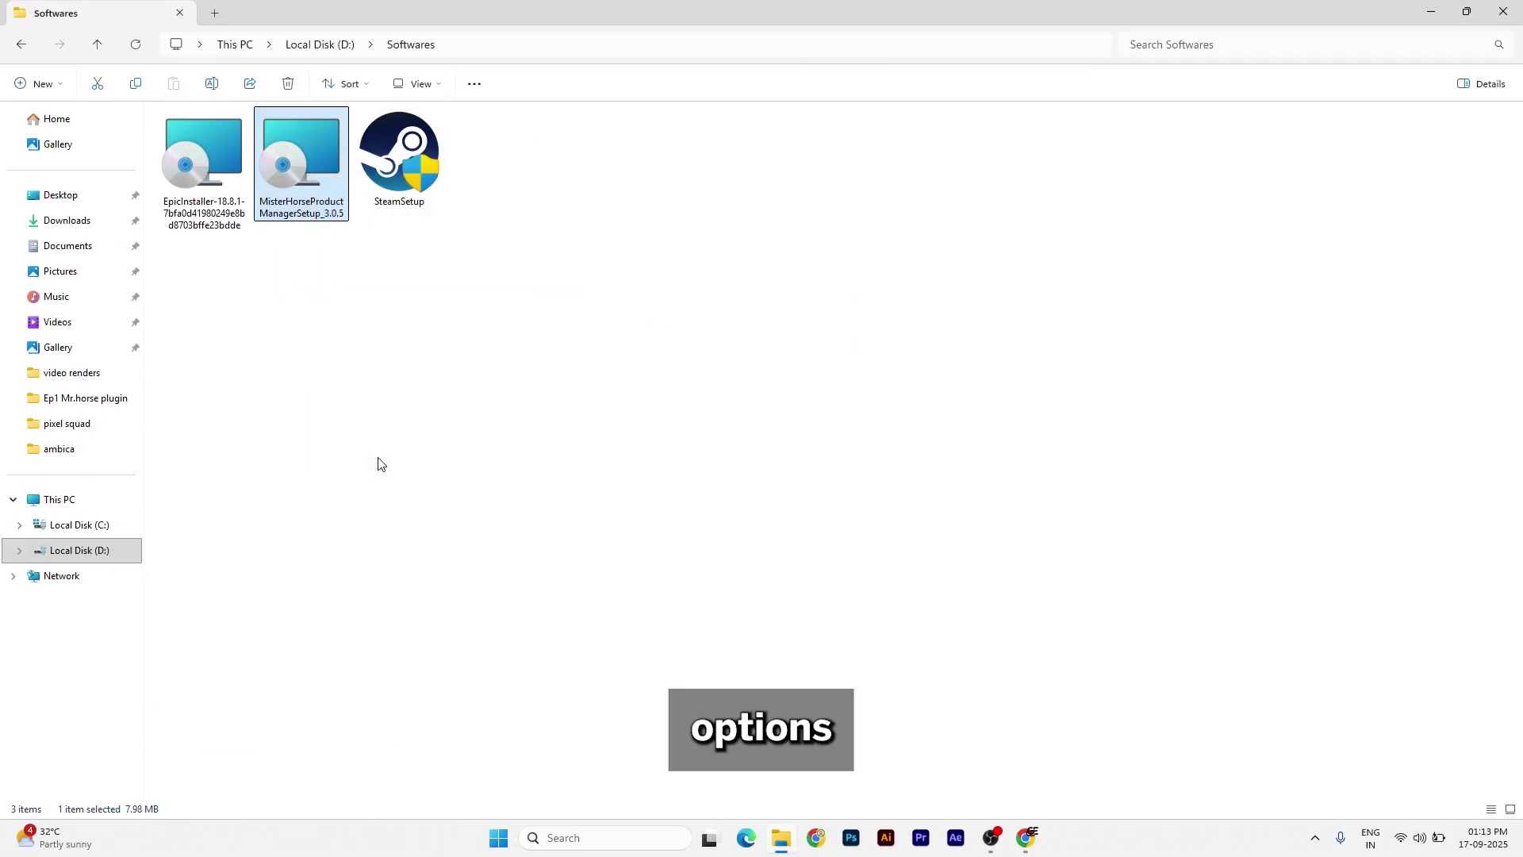
{"action": "left_click", "coordinate": [357, 140]}
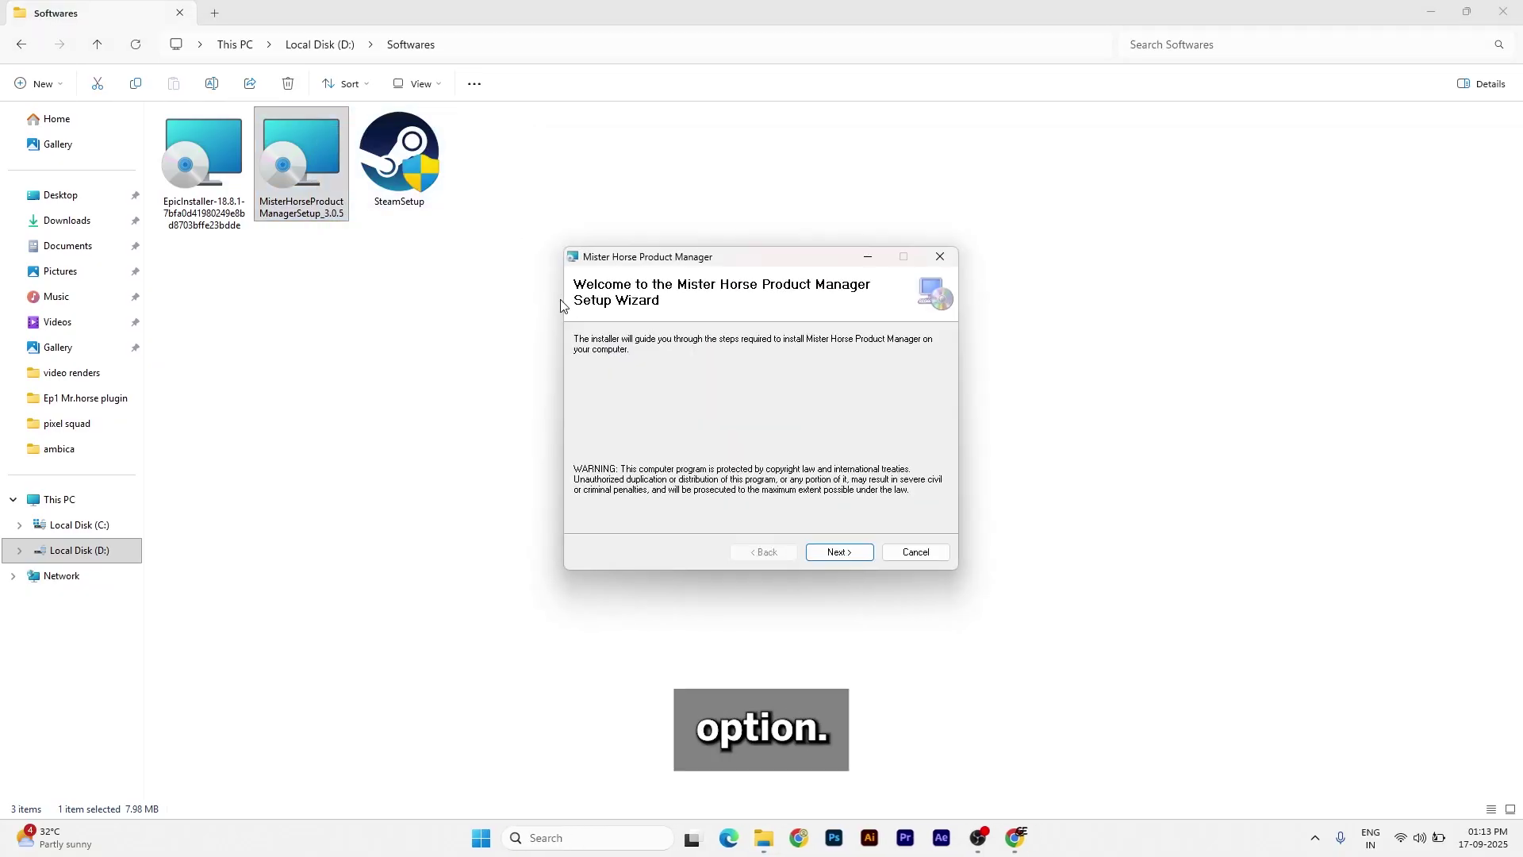
{"action": "left_click", "coordinate": [818, 558]}
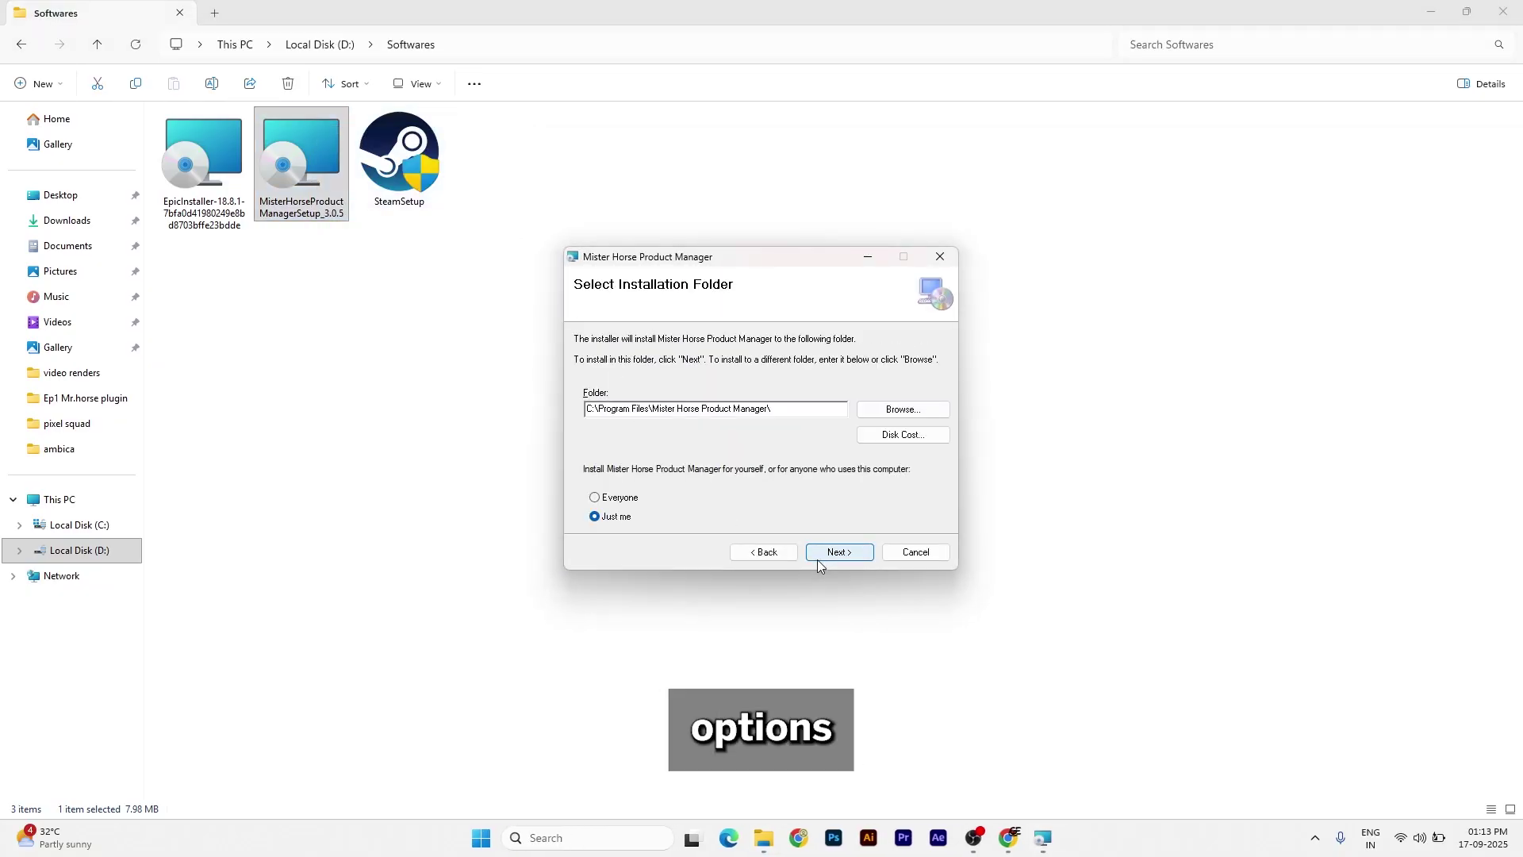
{"action": "left_click", "coordinate": [819, 559]}
{"action": "left_click", "coordinate": [826, 558]}
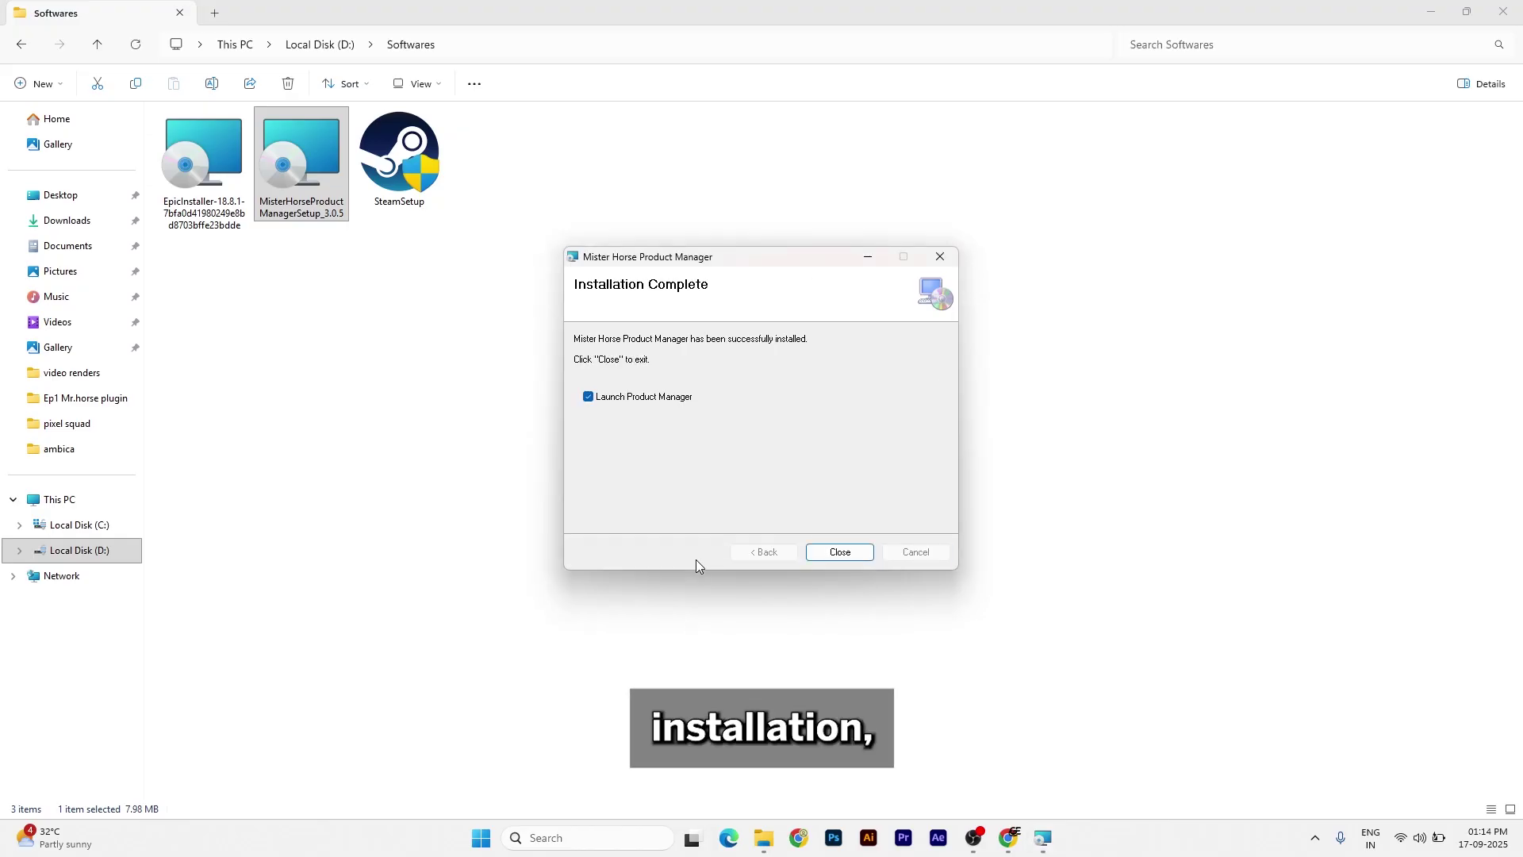
{"action": "left_click", "coordinate": [840, 552]}
Launch Mister Horse Product Manager from Windows search and complete the browser sign-in handover.
{"action": "left_click", "coordinate": [615, 843]}
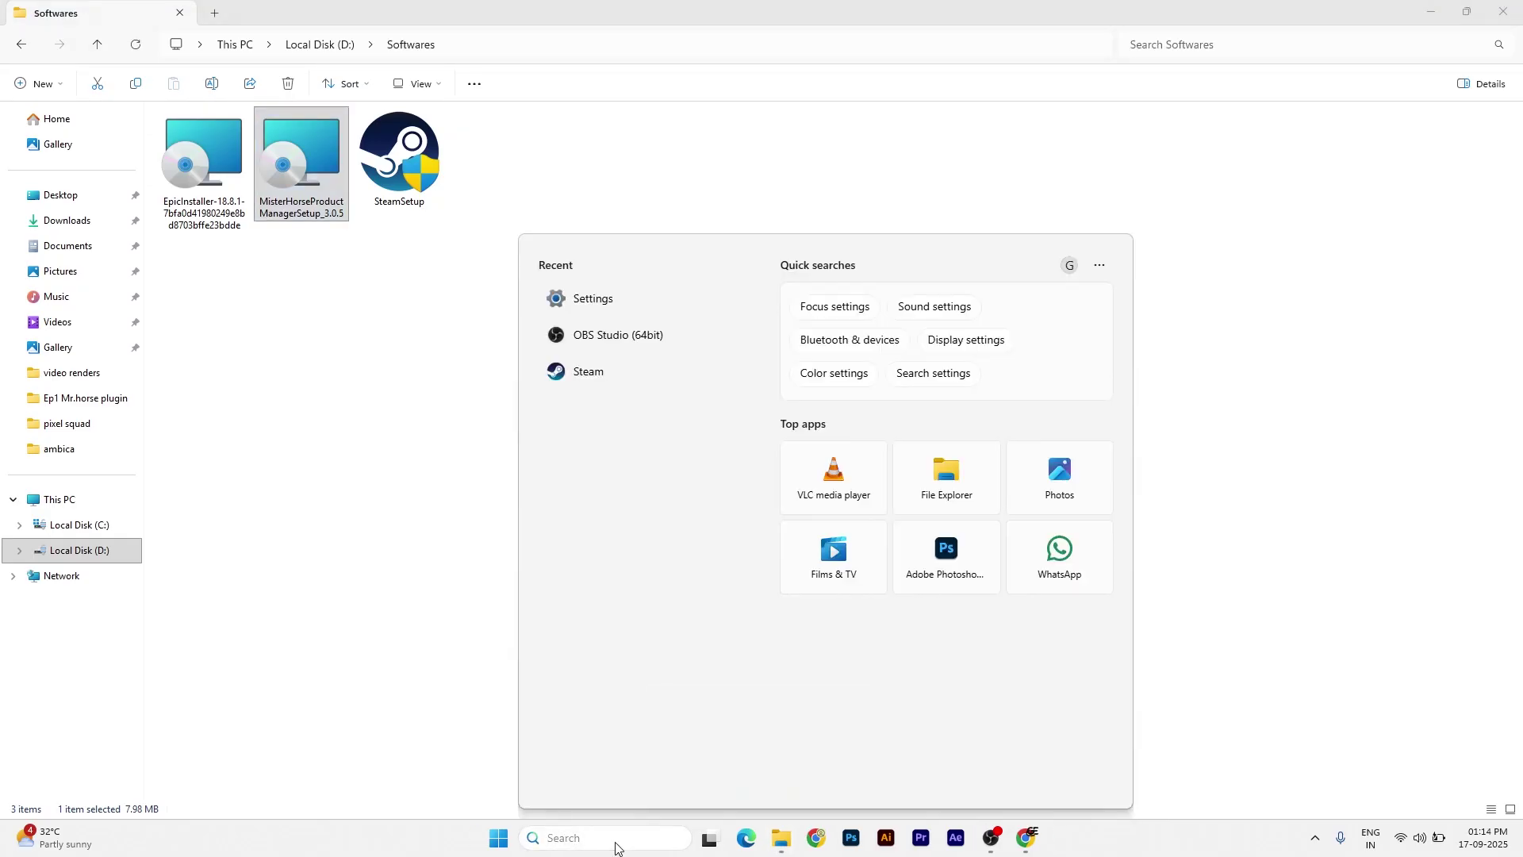
{"action": "type", "text": "mister"}
{"action": "key", "text": "Return"}
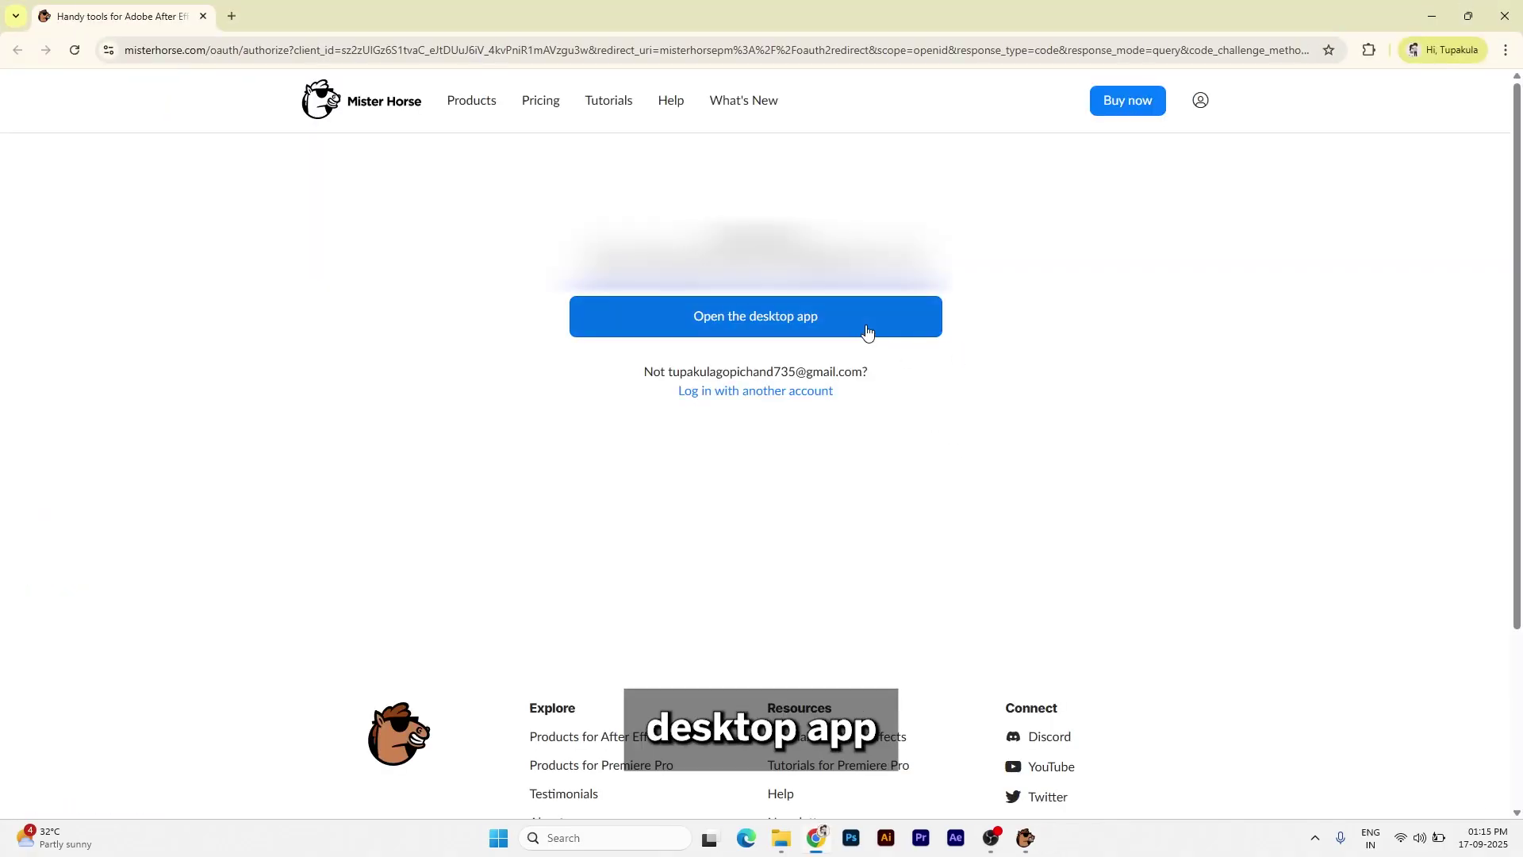
{"action": "left_click", "coordinate": [866, 332]}
{"action": "left_click", "coordinate": [786, 197]}
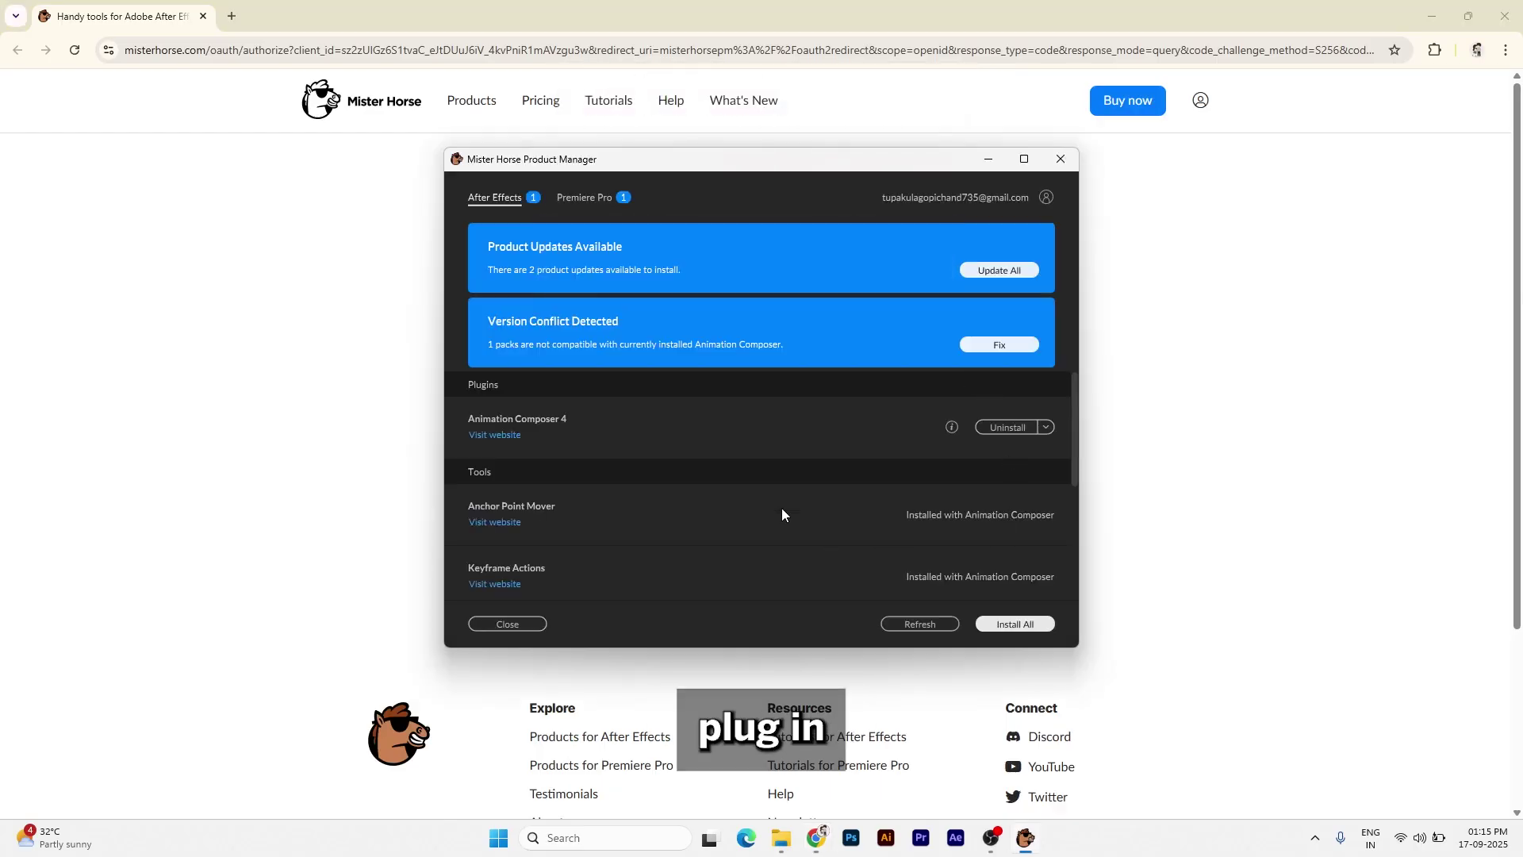
Compare the Premiere Pro and After Effects pack lists in Product Manager.
{"action": "scroll", "coordinate": [782, 508], "scroll_direction": "down", "scroll_amount": 2}
{"action": "left_click", "coordinate": [601, 197]}
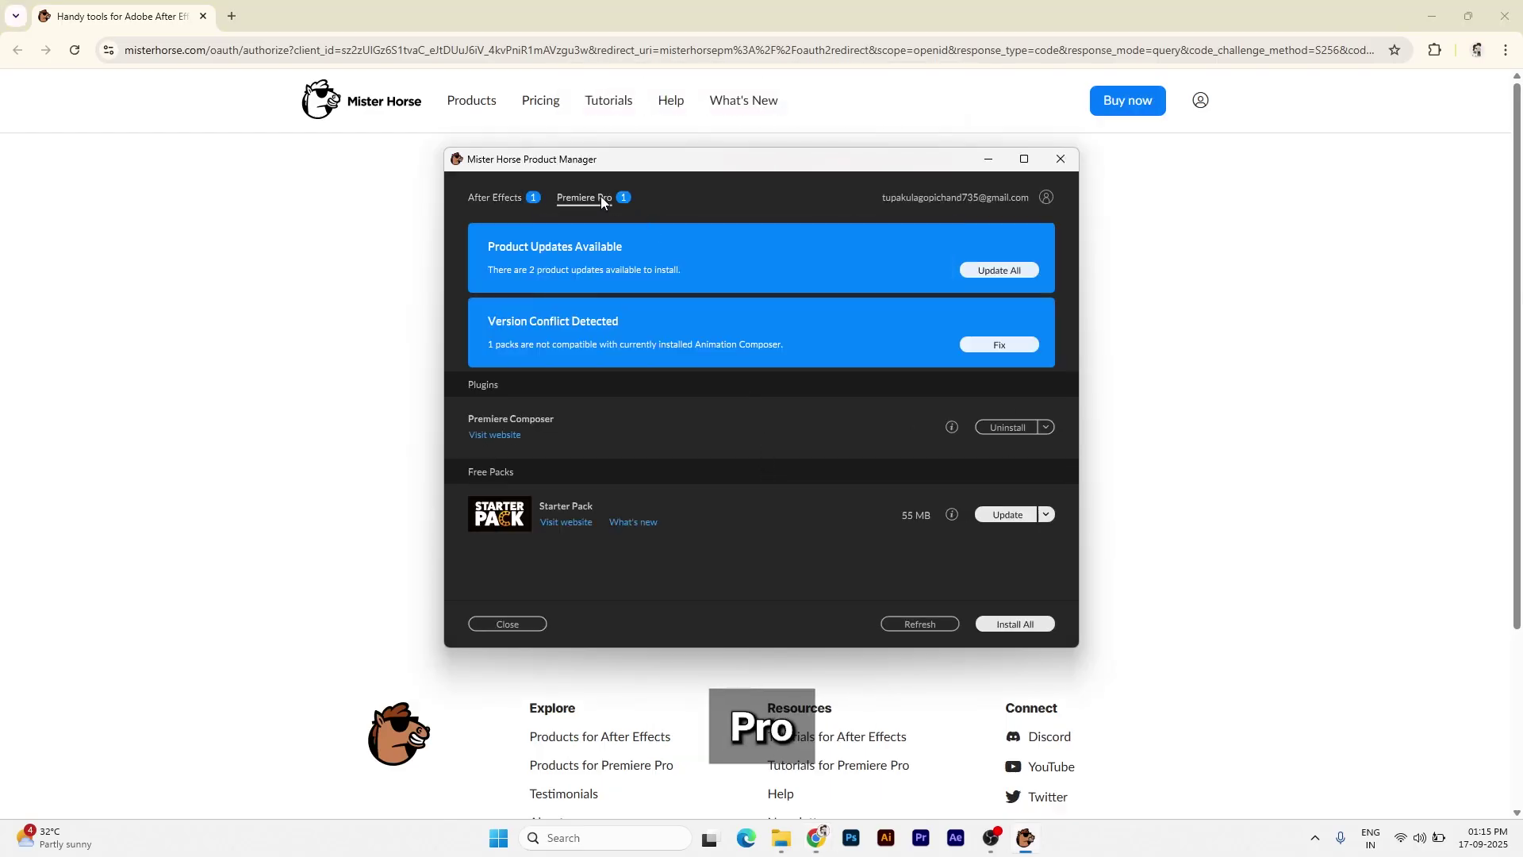
{"action": "left_click", "coordinate": [519, 195]}
{"action": "scroll", "coordinate": [825, 476], "scroll_direction": "down", "scroll_amount": 3}
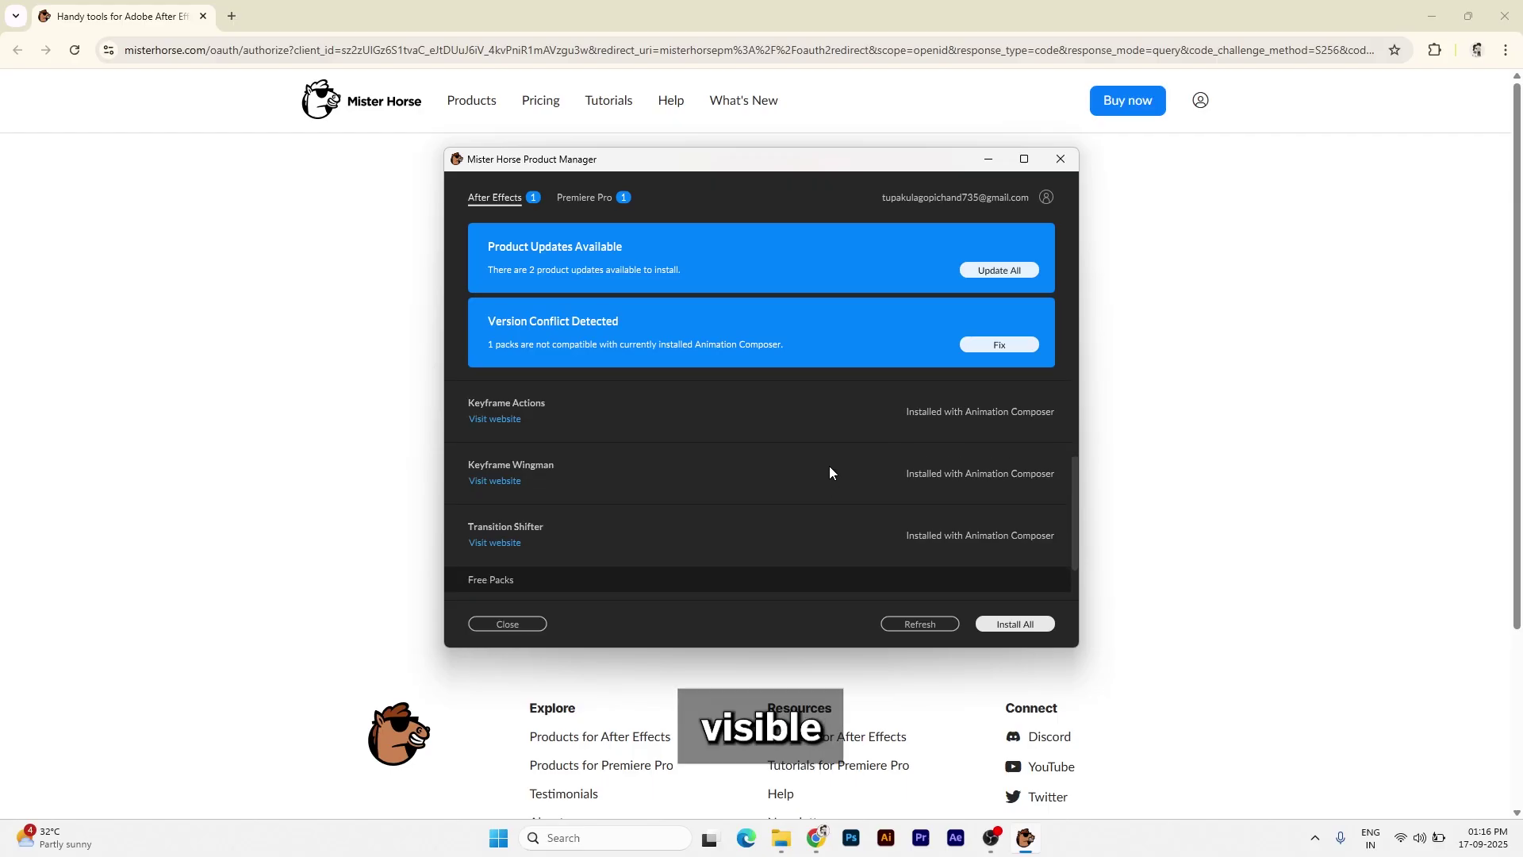
{"action": "scroll", "coordinate": [830, 464], "scroll_direction": "down", "scroll_amount": 1}
{"action": "scroll", "coordinate": [830, 459], "scroll_direction": "up", "scroll_amount": 2}
{"action": "scroll", "coordinate": [826, 445], "scroll_direction": "up", "scroll_amount": 1}
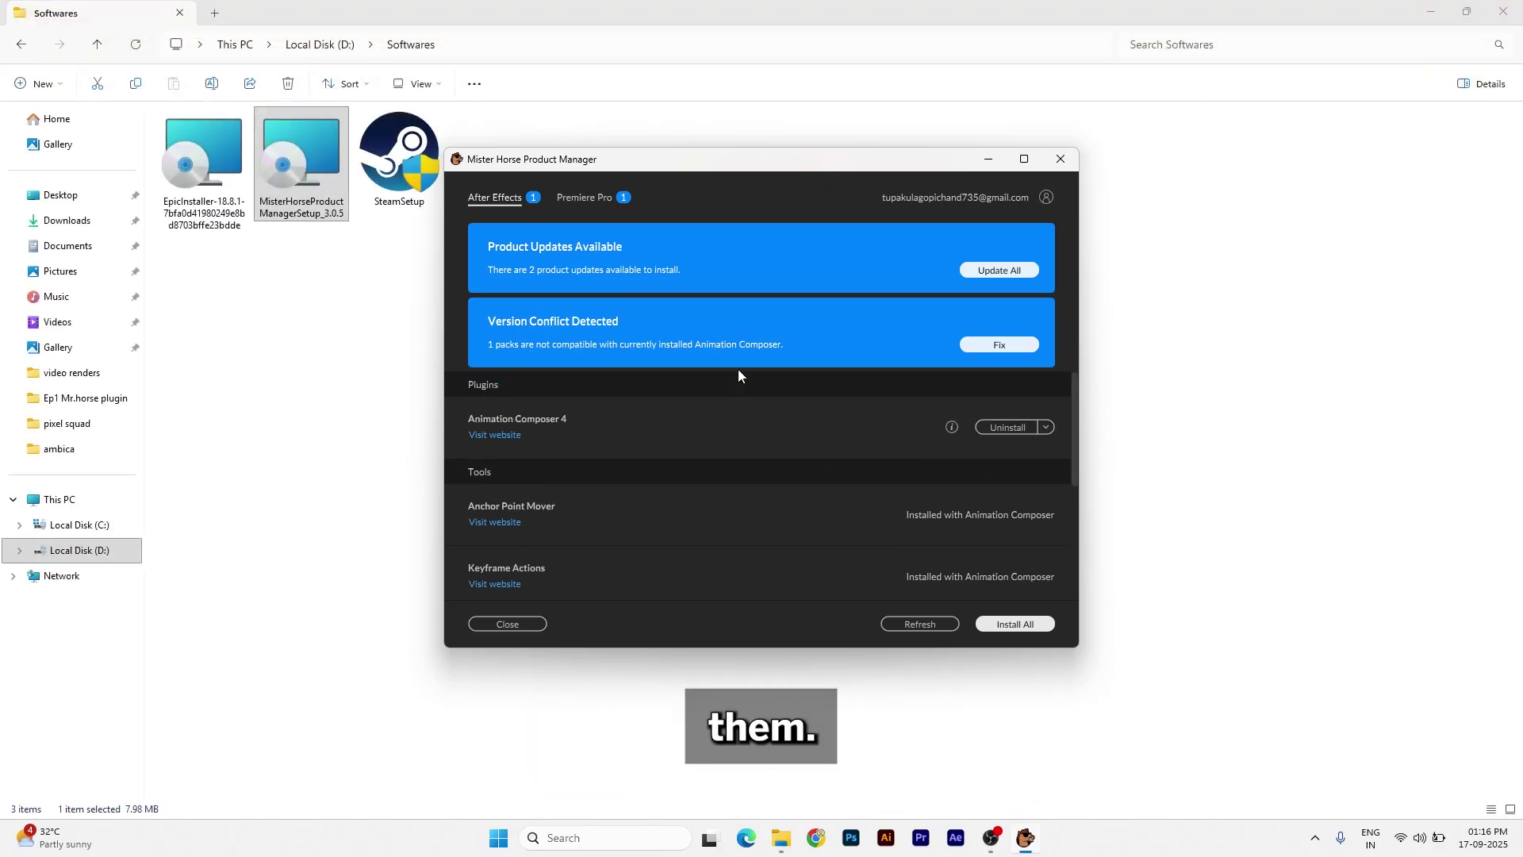
{"action": "left_click", "coordinate": [619, 200]}
{"action": "left_click", "coordinate": [511, 193]}
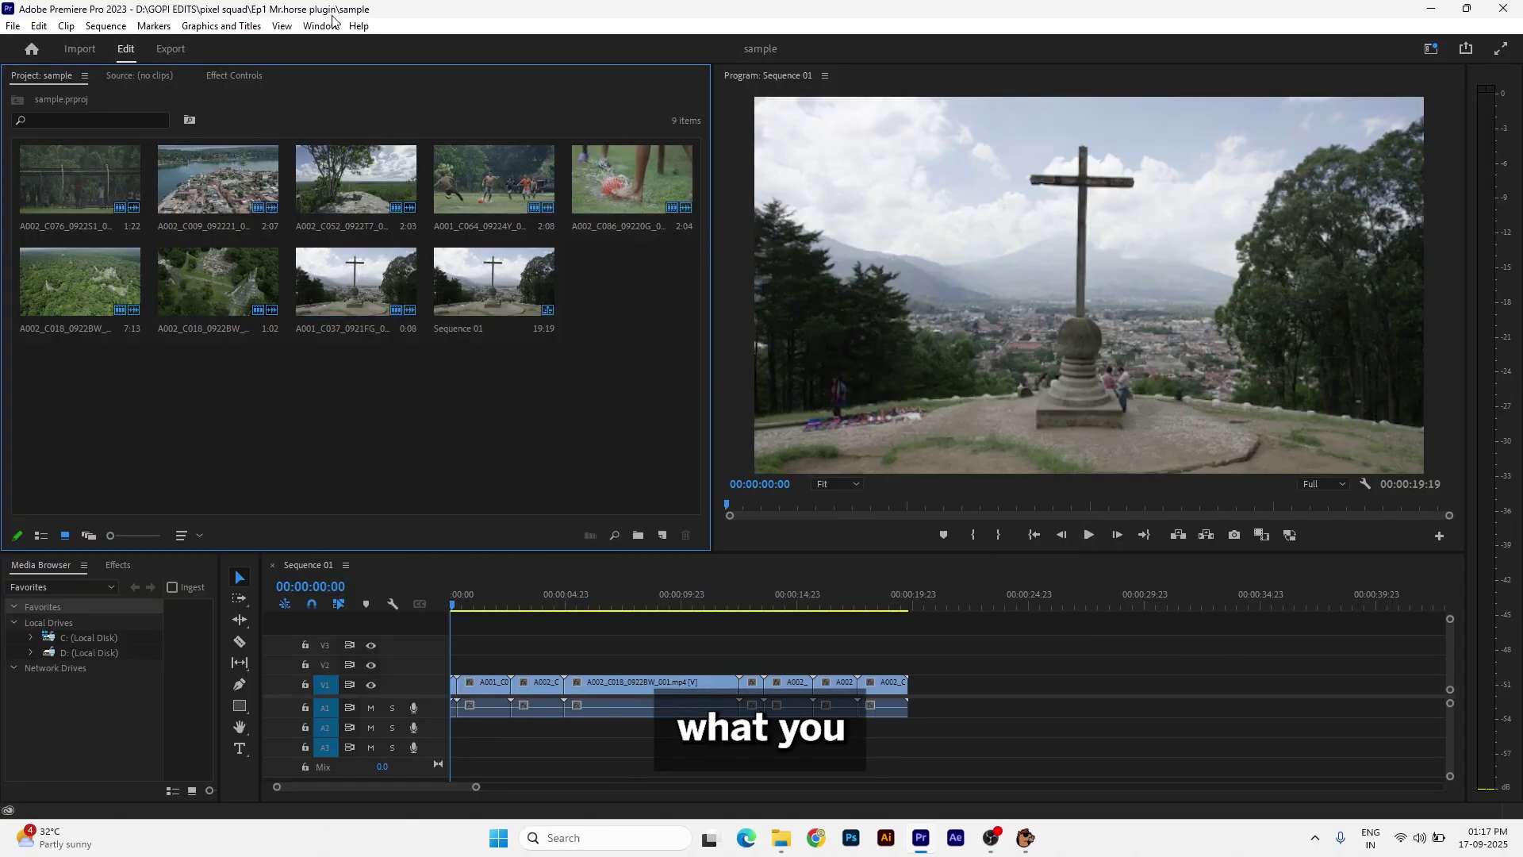
Open Premiere Composer via Window > Extensions and browse Starter Pack text presets and transitions.
{"action": "left_click", "coordinate": [320, 26]}
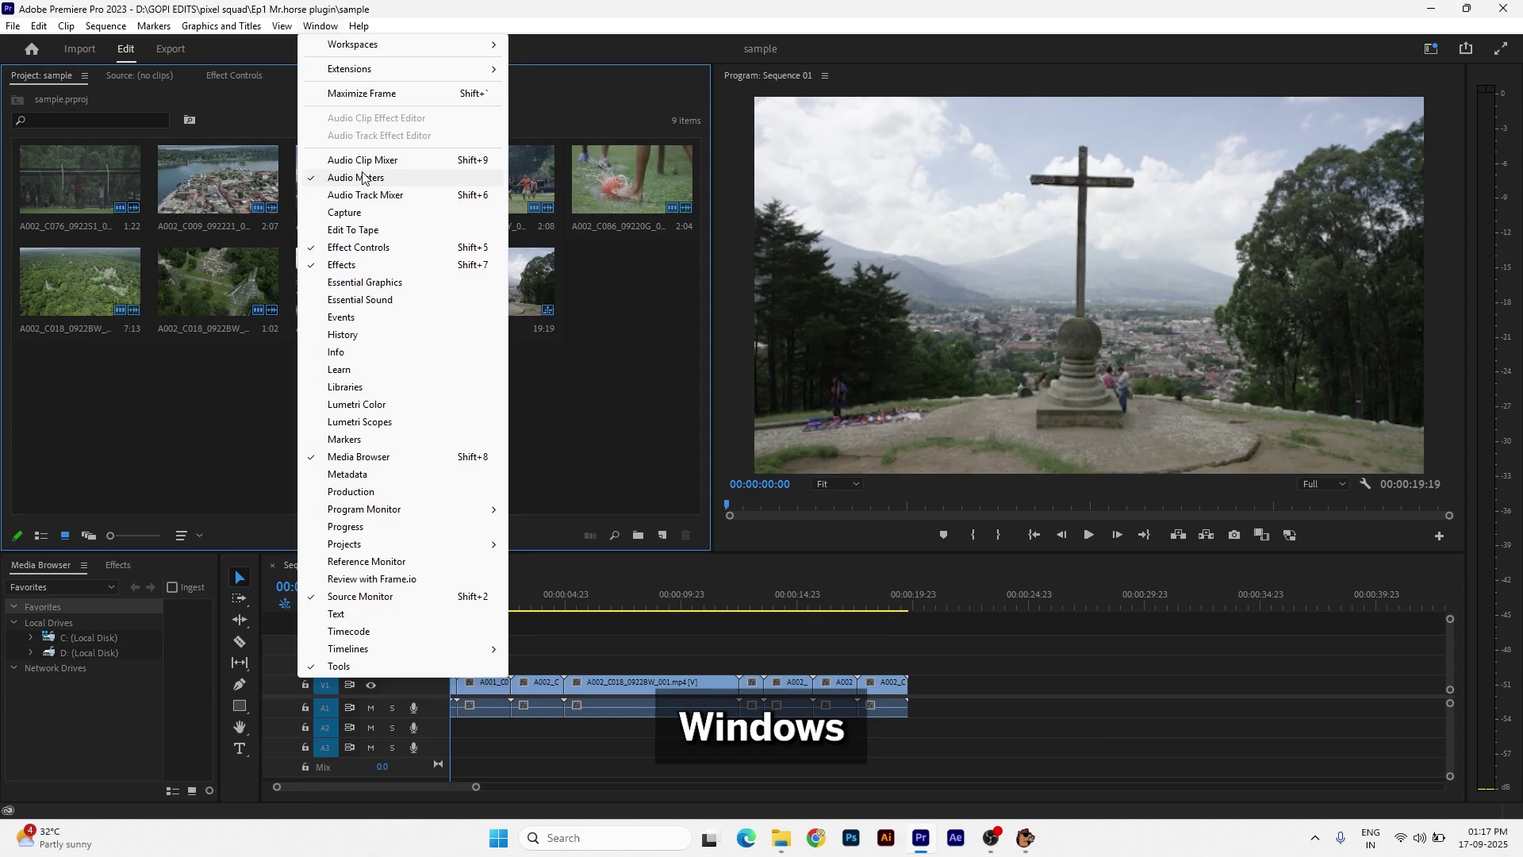
{"action": "mouse_move", "coordinate": [350, 68]}
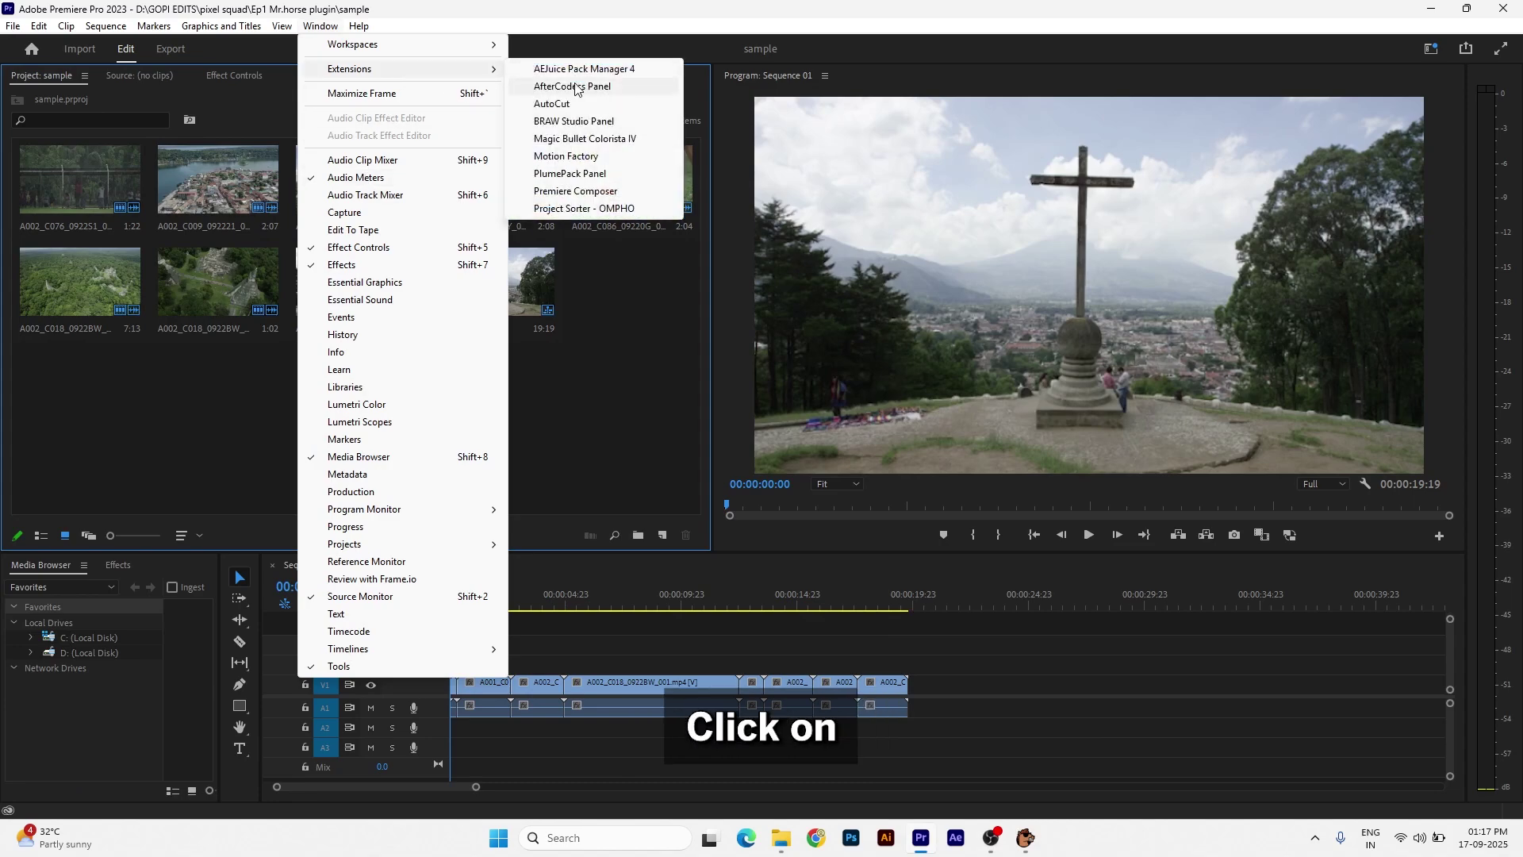
{"action": "left_click", "coordinate": [579, 192]}
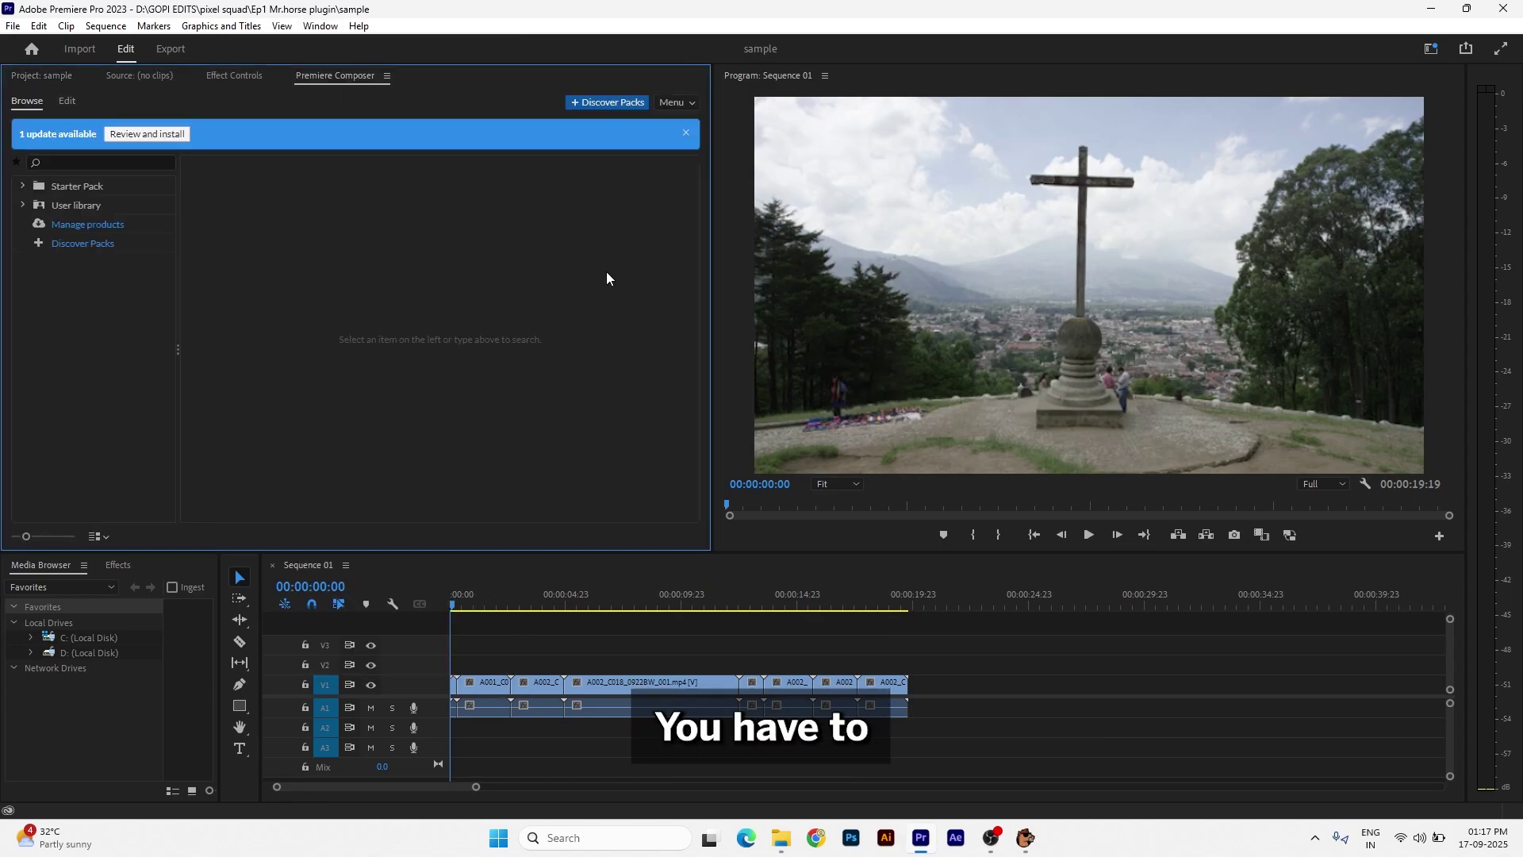
{"action": "left_click", "coordinate": [55, 185]}
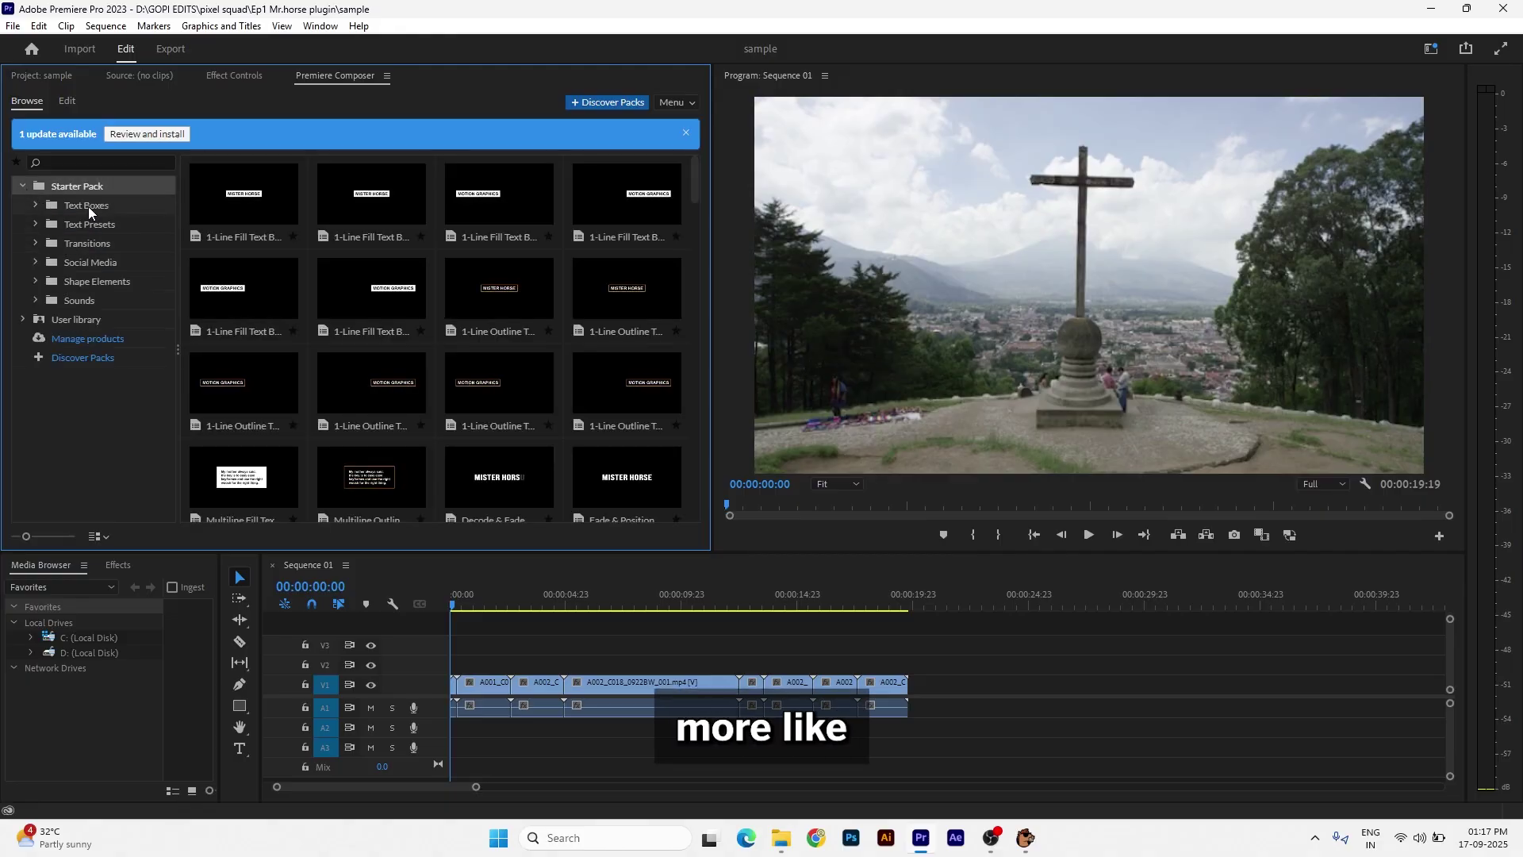
{"action": "left_click", "coordinate": [92, 220]}
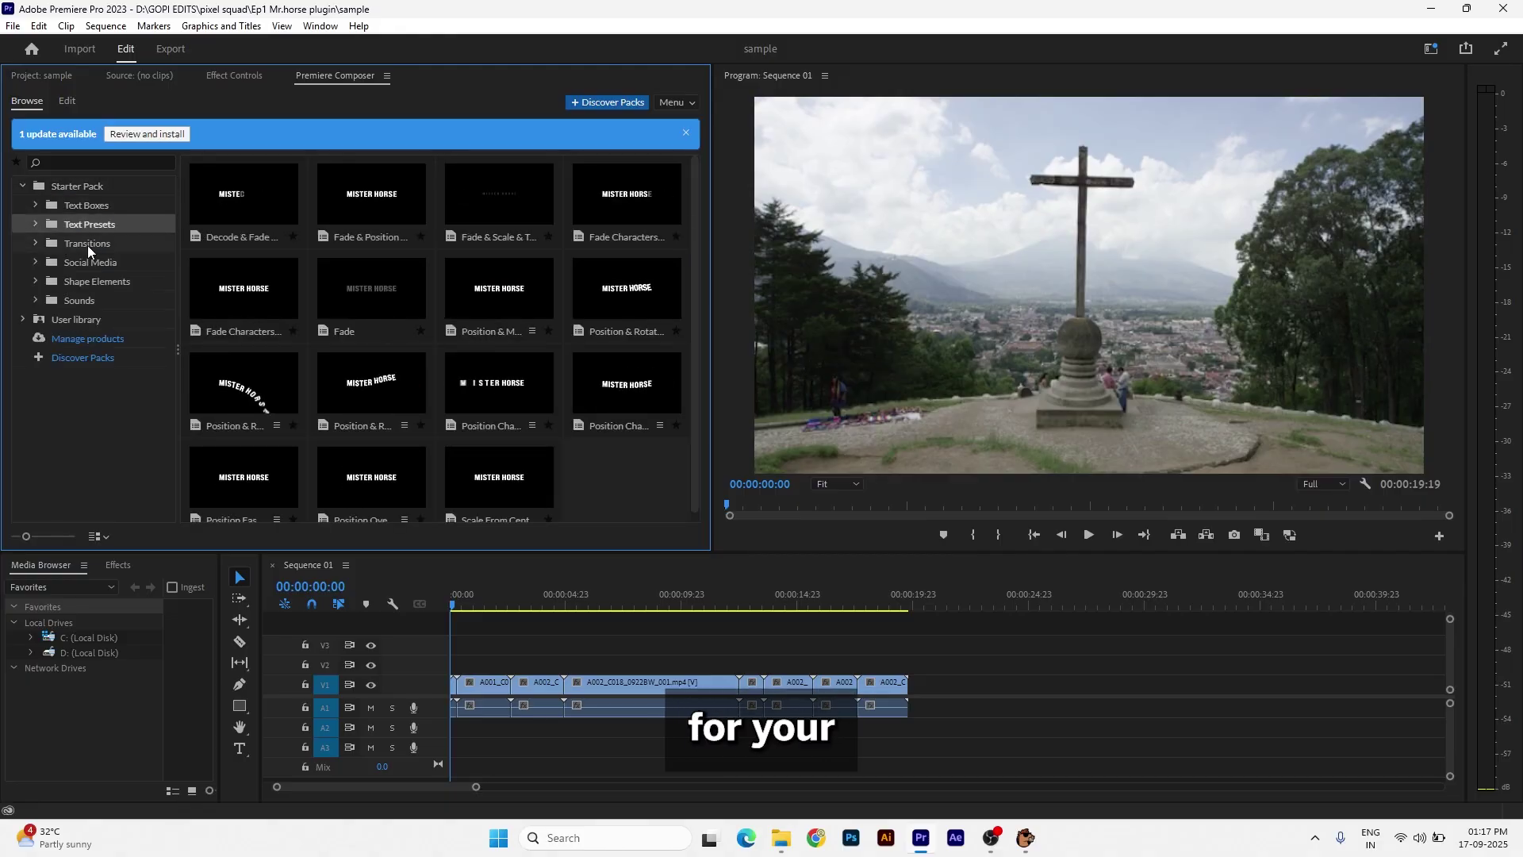
{"action": "left_click", "coordinate": [87, 245]}
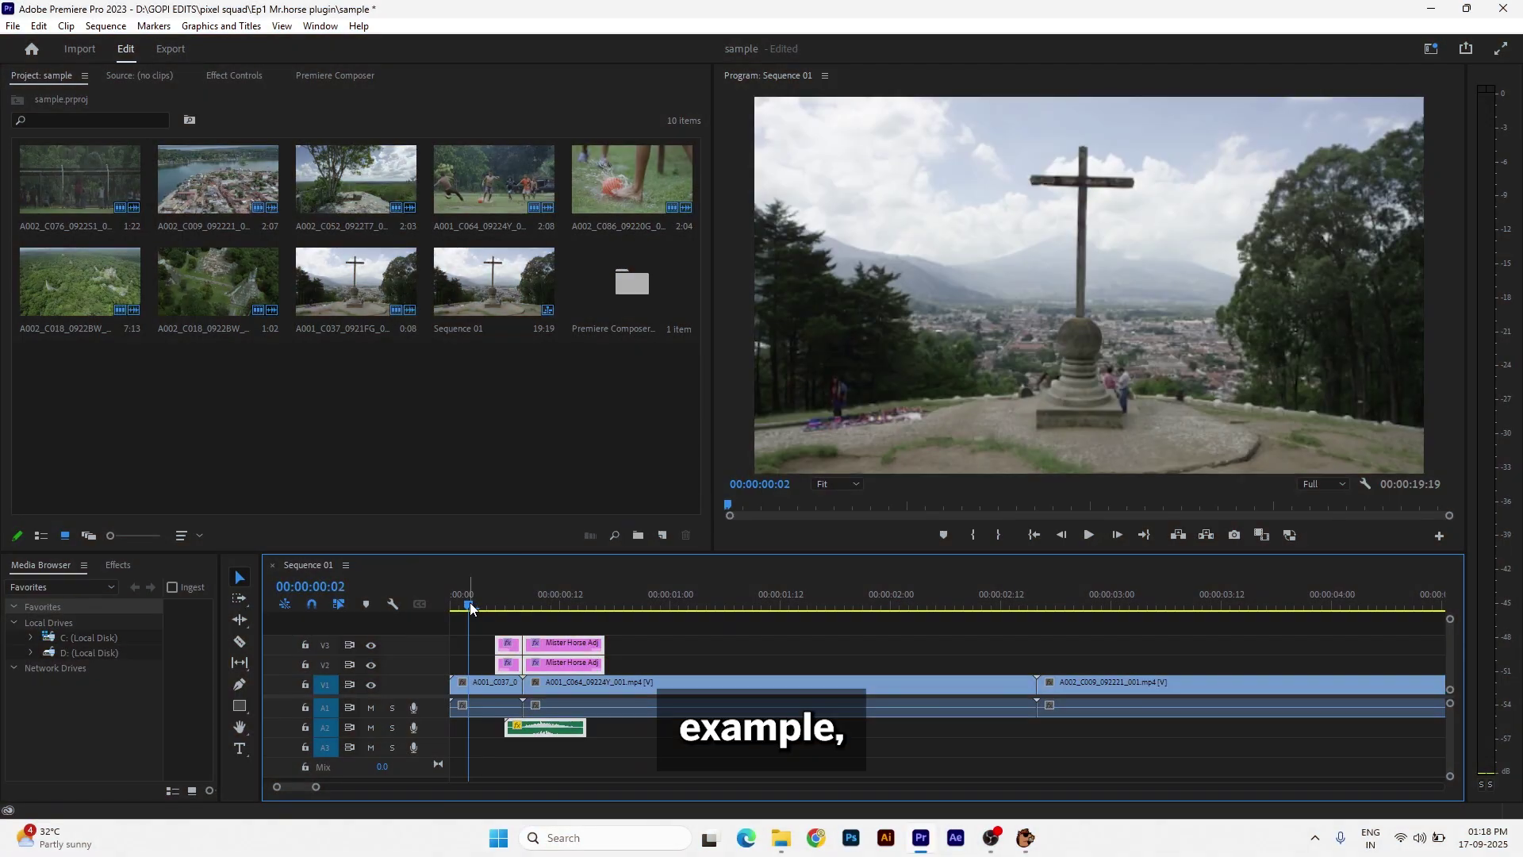
Preview the sequence, drop a Zoom Out transition on the second cut, then show Text Boxes.
{"action": "key", "text": "space"}
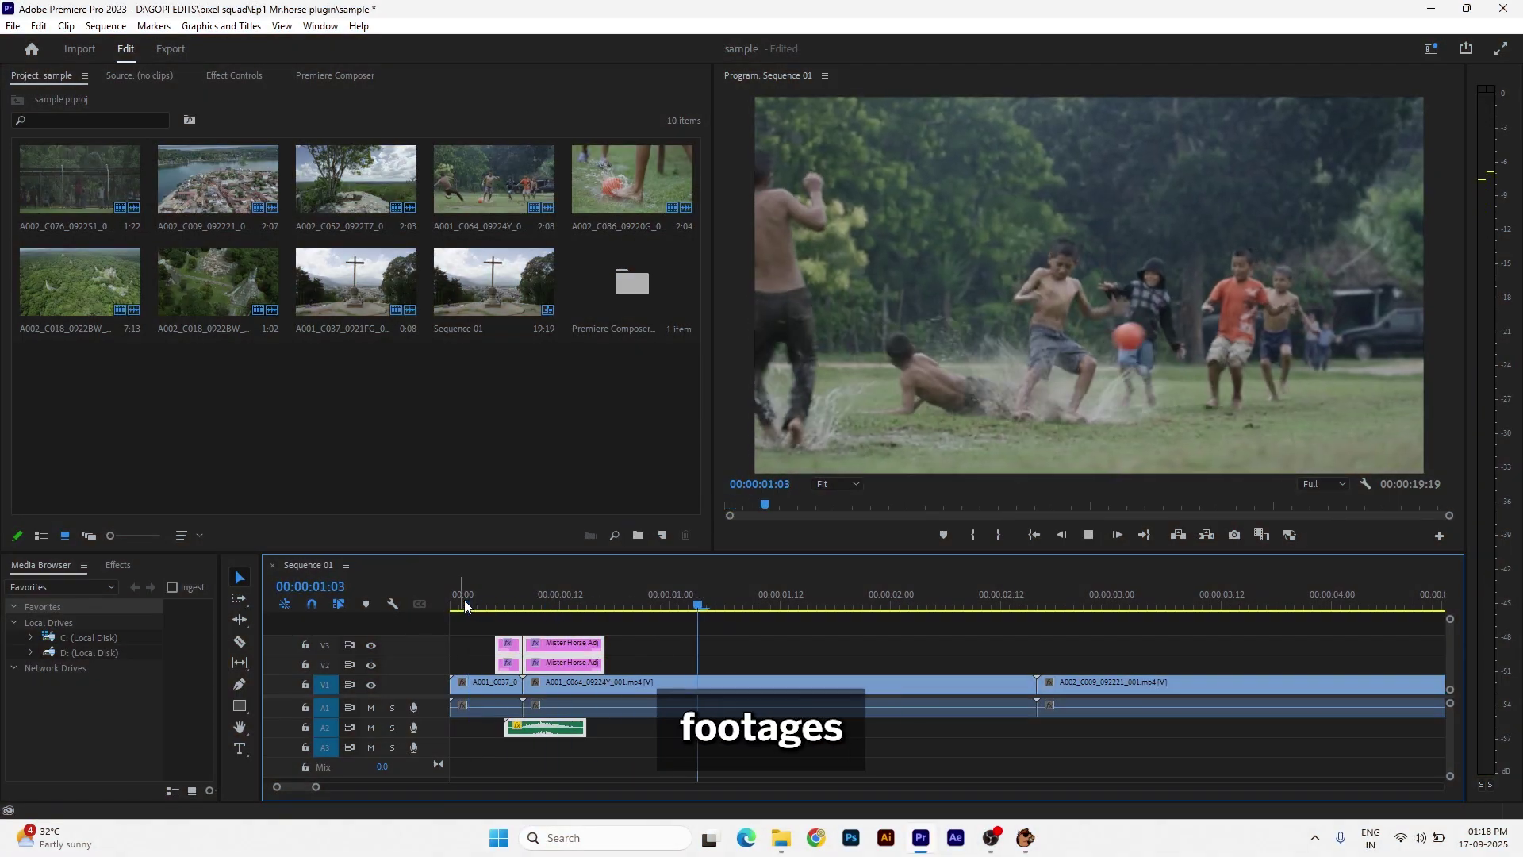
{"action": "key", "text": "space"}
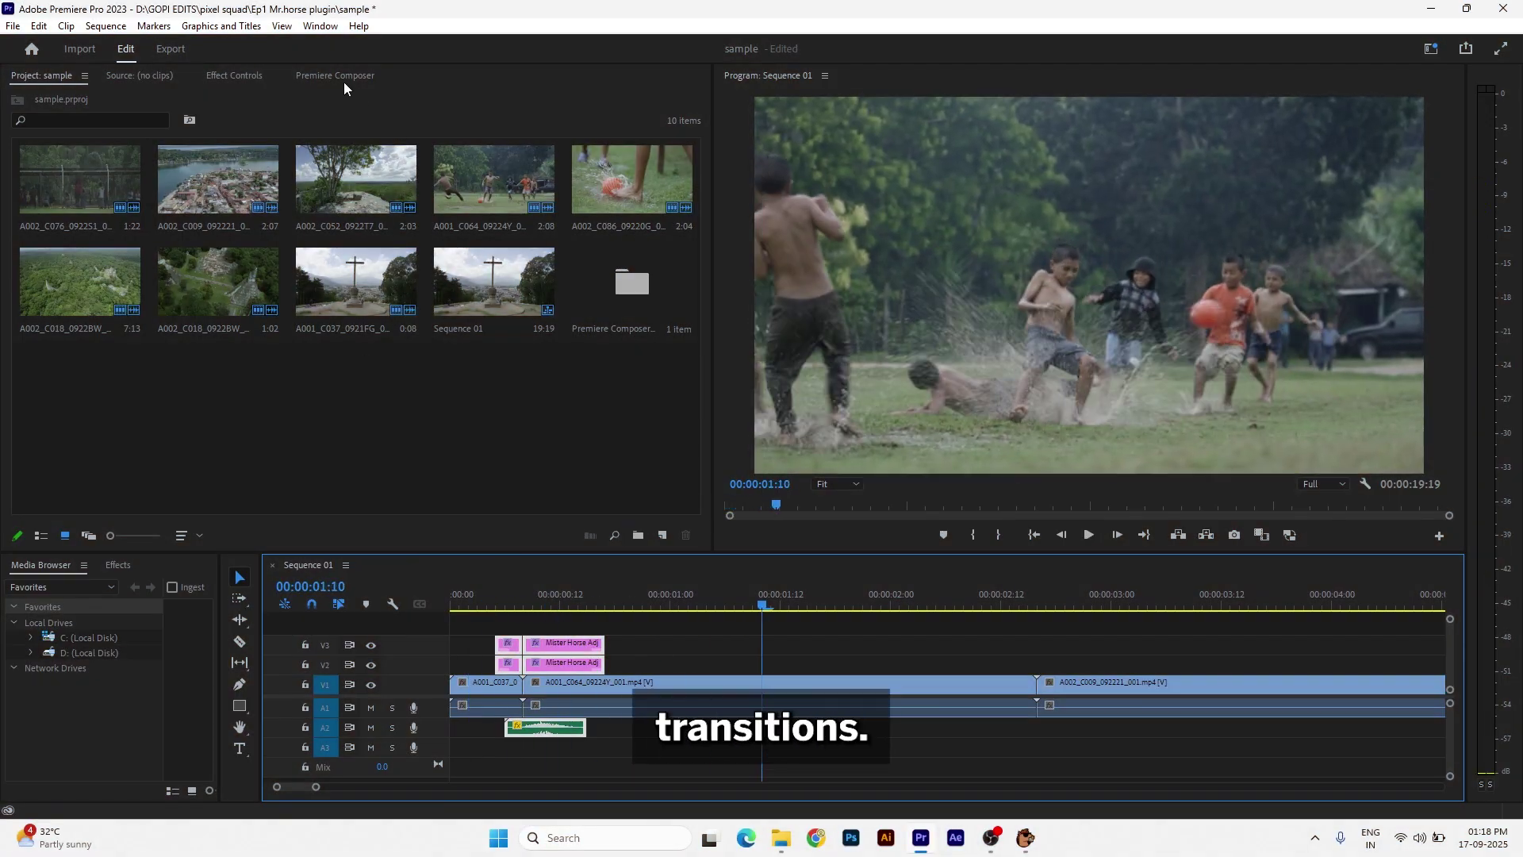
{"action": "left_click", "coordinate": [346, 79]}
{"action": "left_click_drag", "start_coordinate": [392, 214], "coordinate": [1098, 673]}
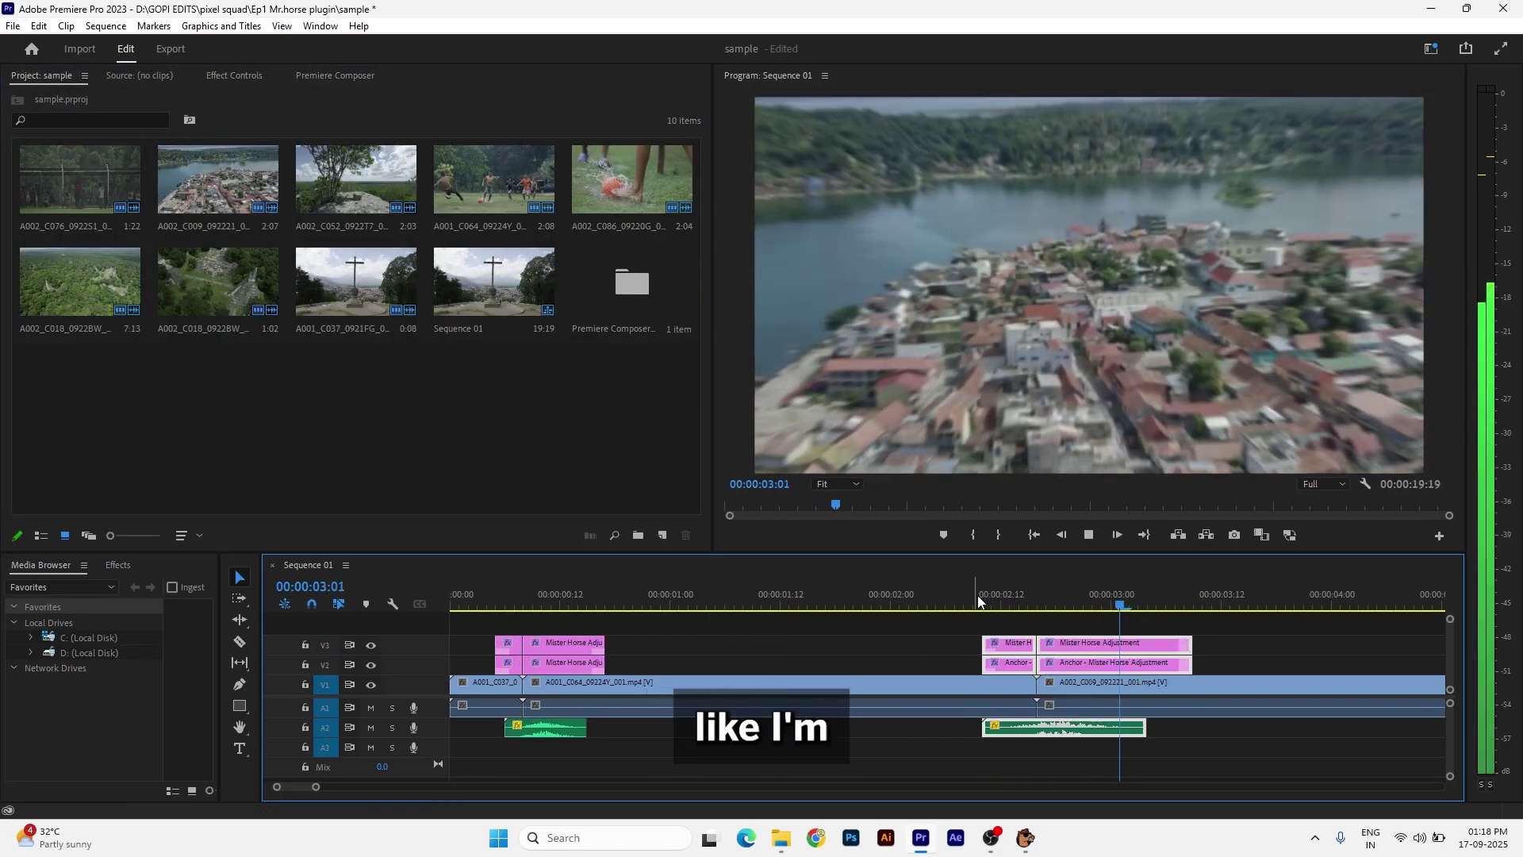
{"action": "left_click", "coordinate": [335, 75]}
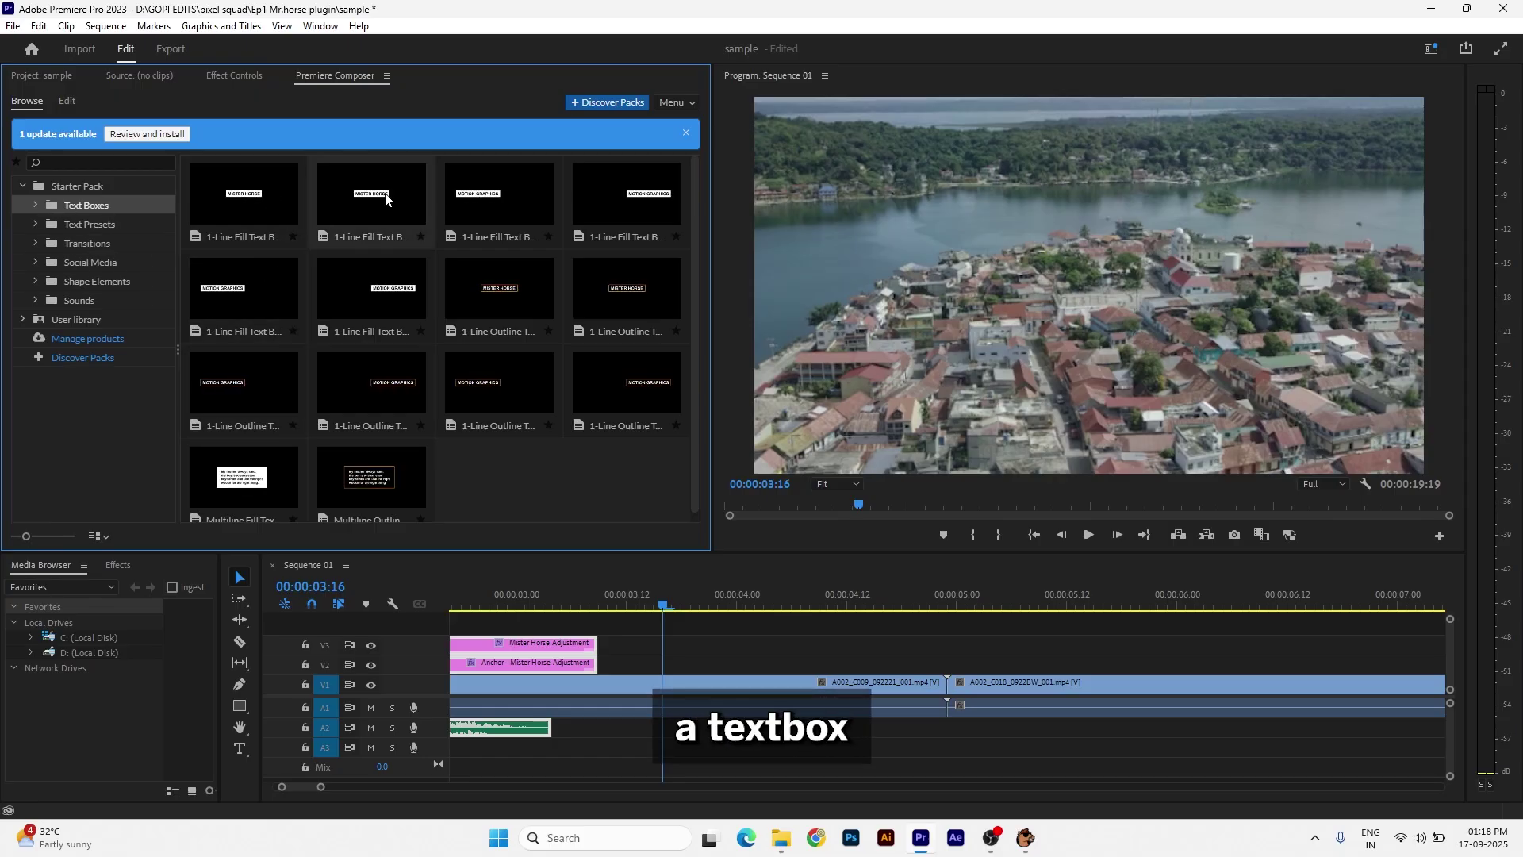
Add the 1-Line Fill Text Box on V2 and change MISTER HORSE to 'the pixel squad'.
{"action": "left_click_drag", "start_coordinate": [397, 222], "coordinate": [736, 672]}
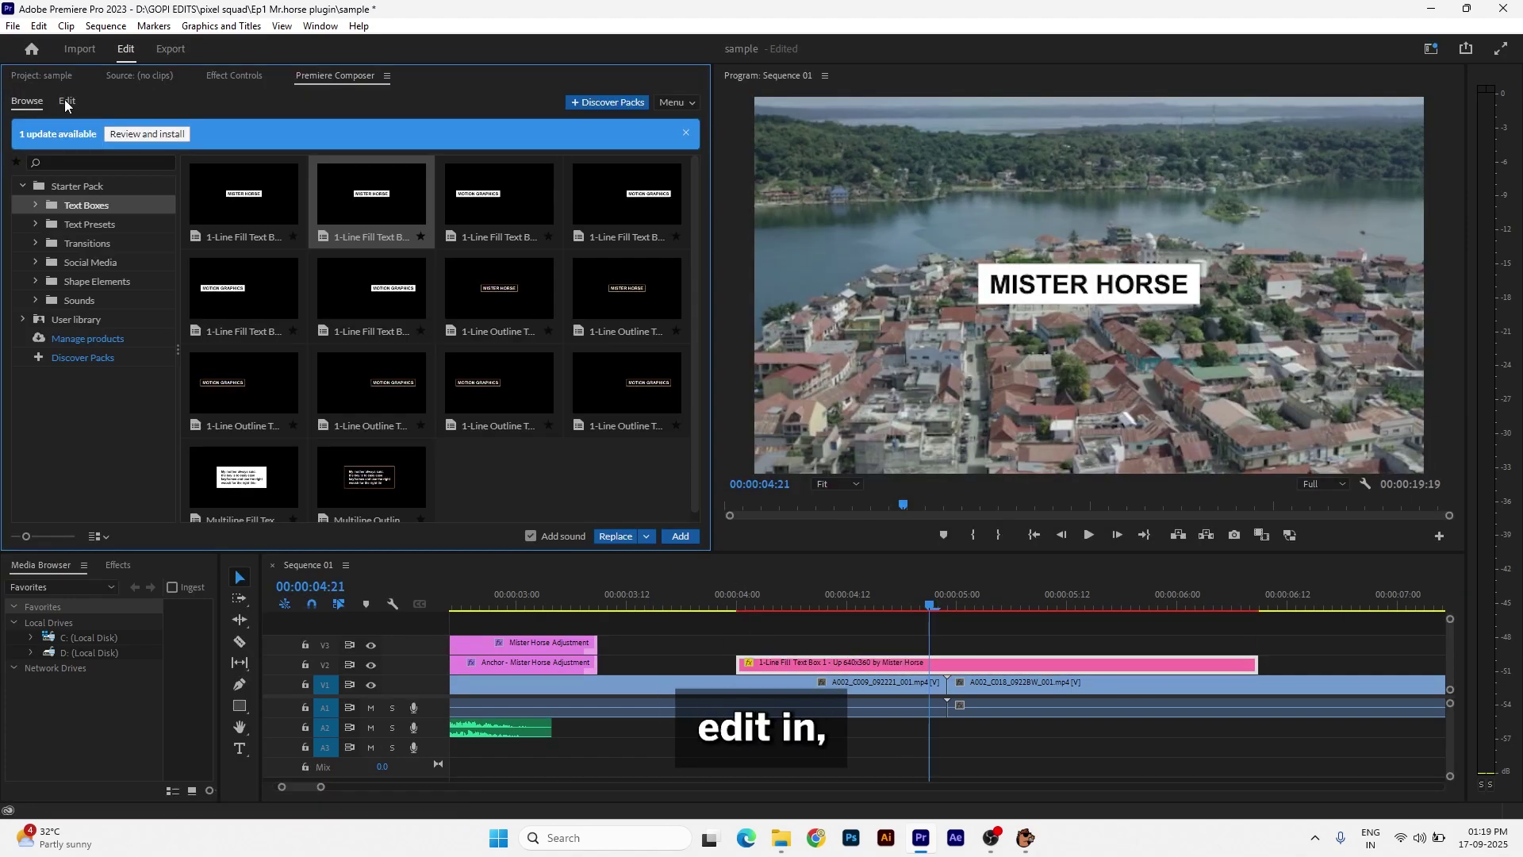
{"action": "left_click", "coordinate": [67, 102]}
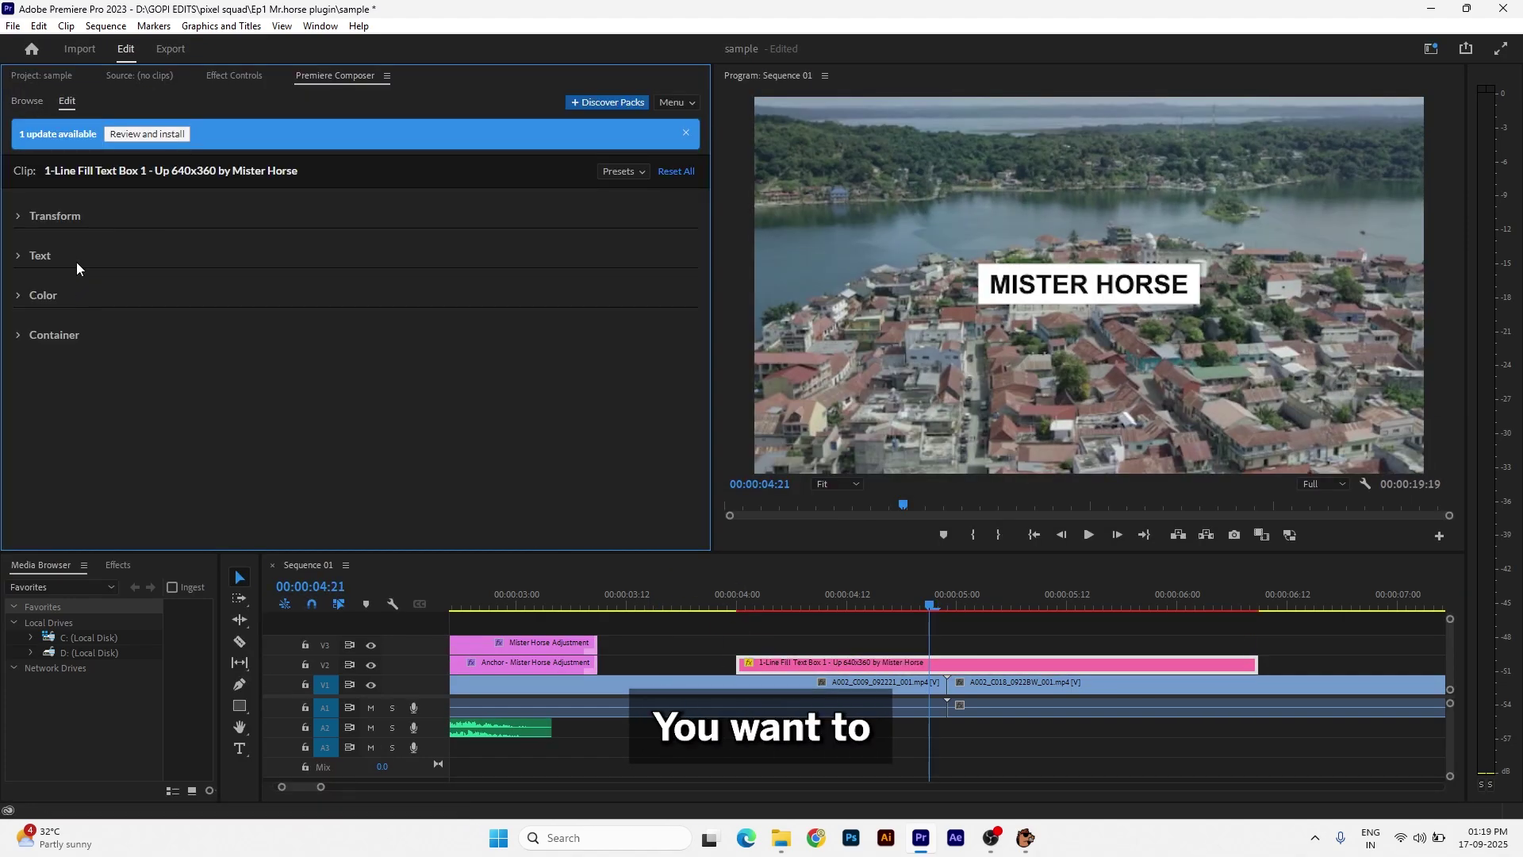
{"action": "left_click", "coordinate": [38, 256]}
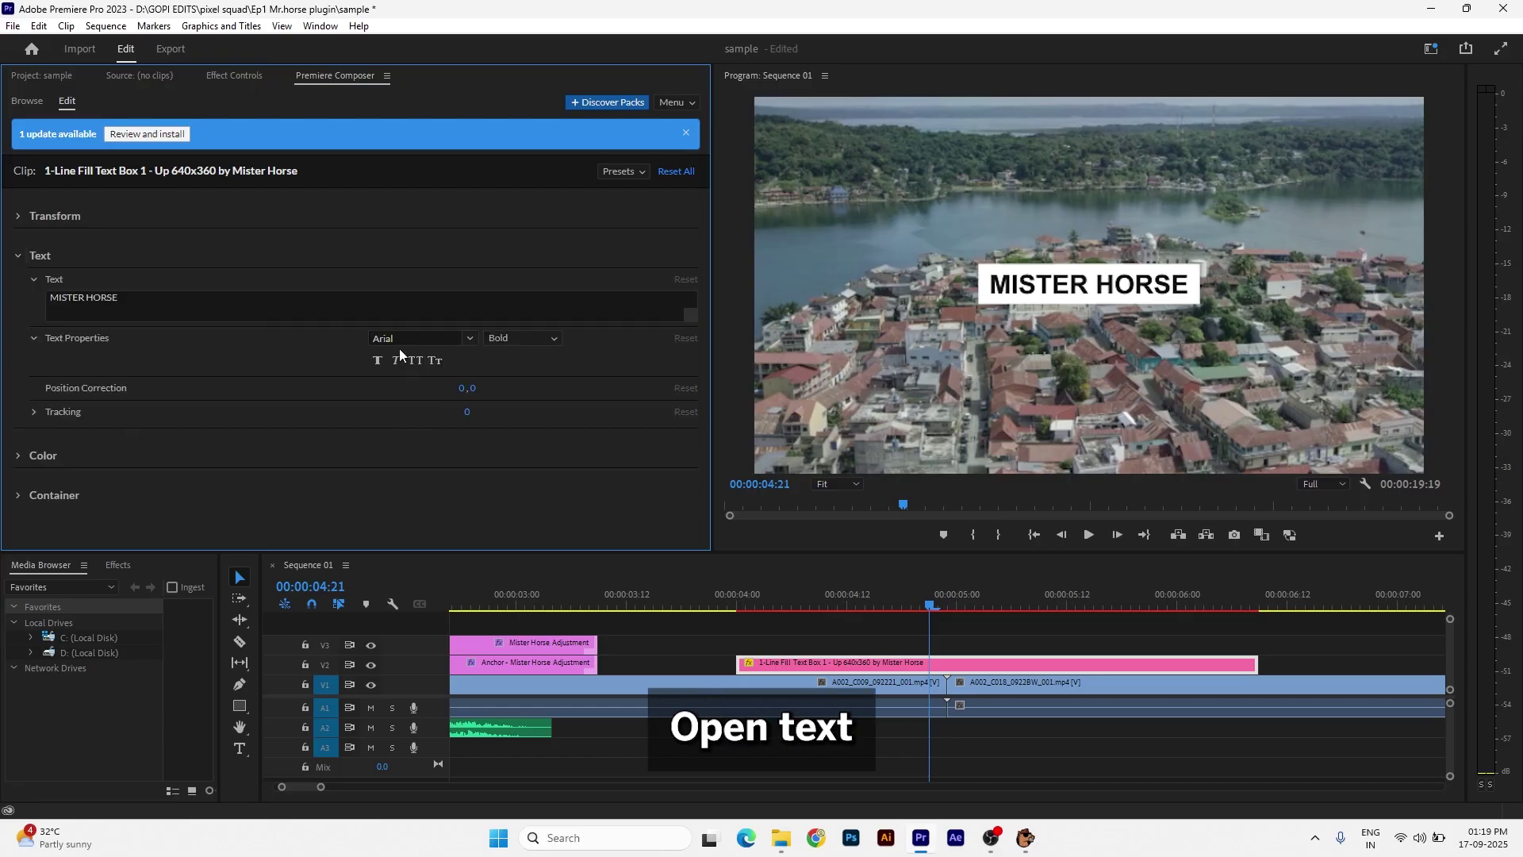
{"action": "left_click", "coordinate": [157, 300]}
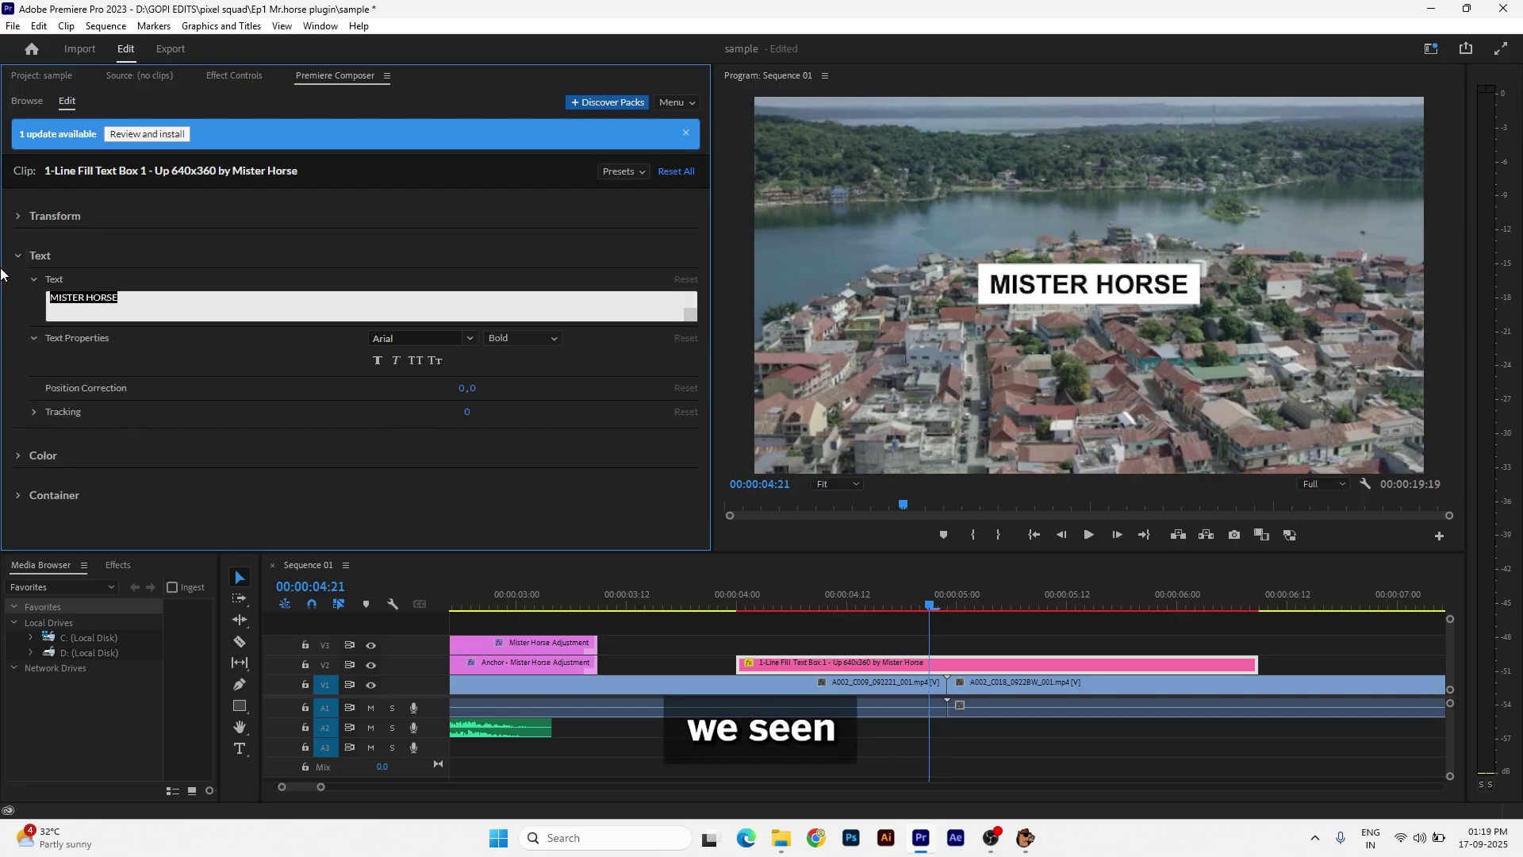
{"action": "type", "text": "the pixw"}
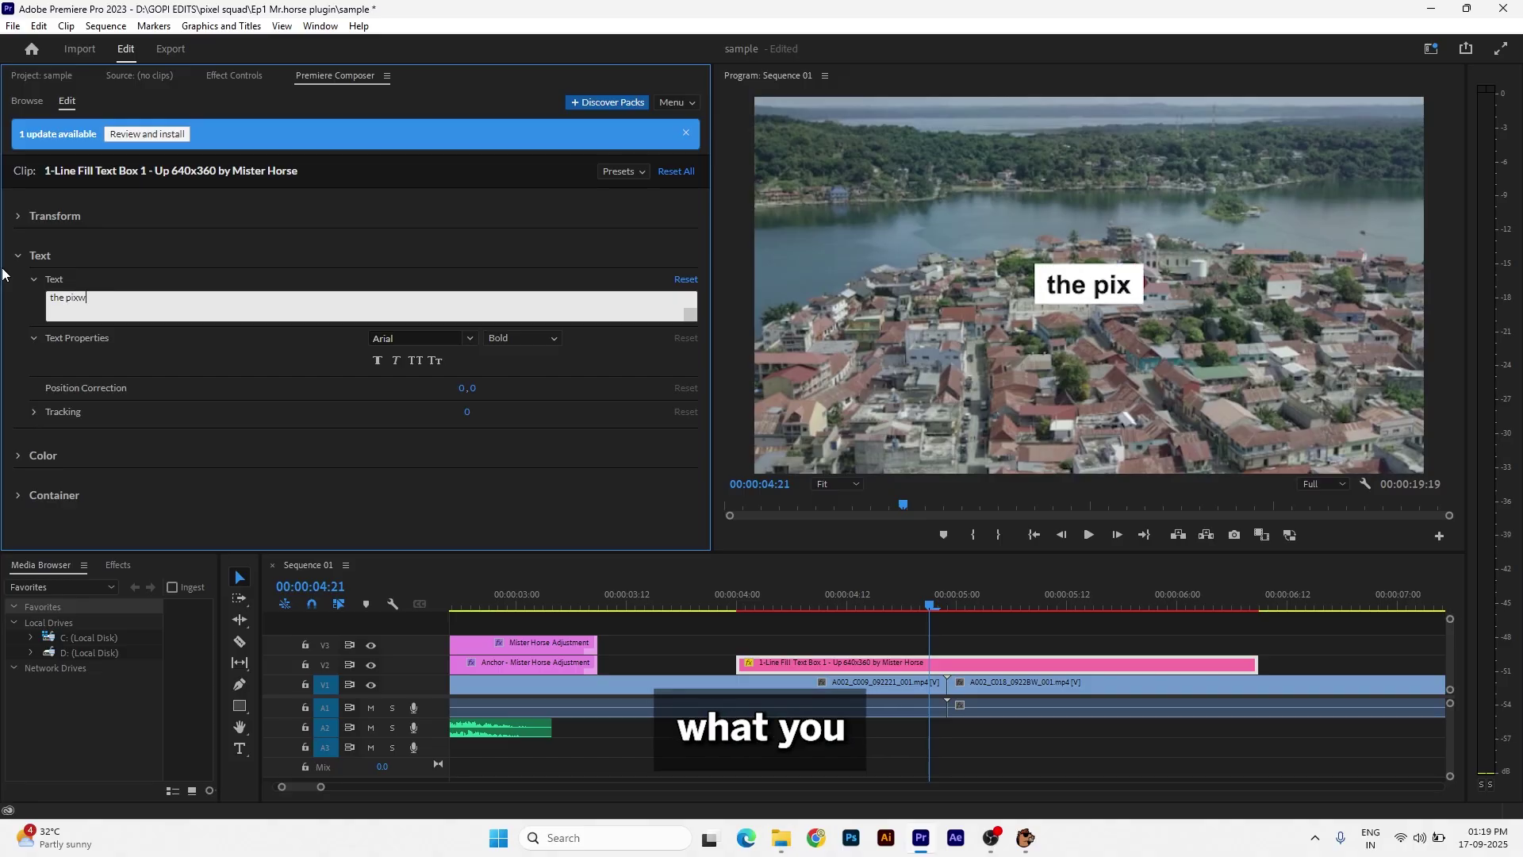
{"action": "key", "text": "BackSpace"}
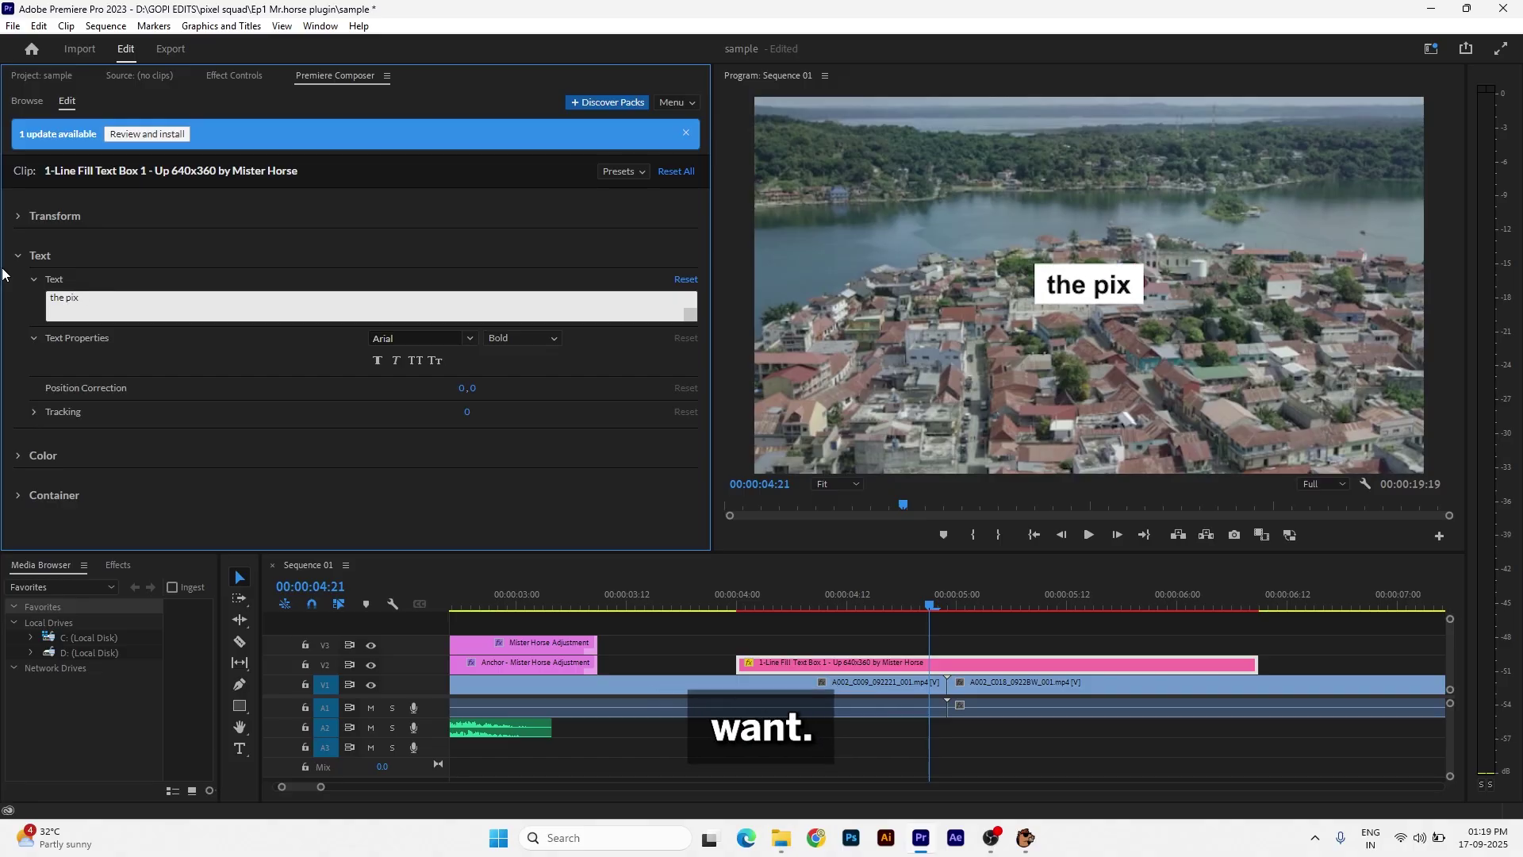
{"action": "type", "text": "l squ"}
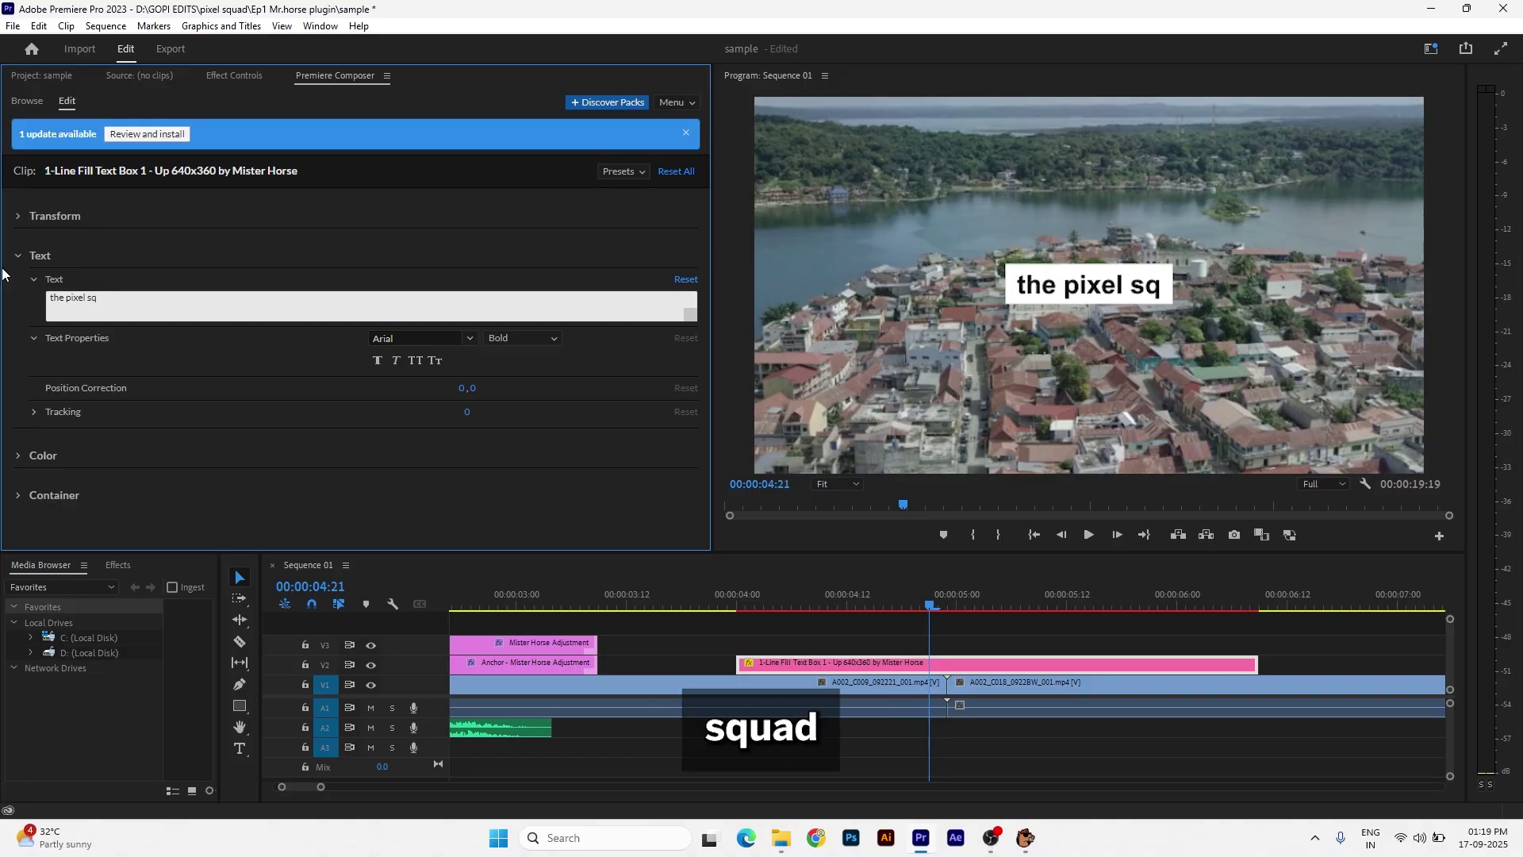
{"action": "type", "text": "ad"}
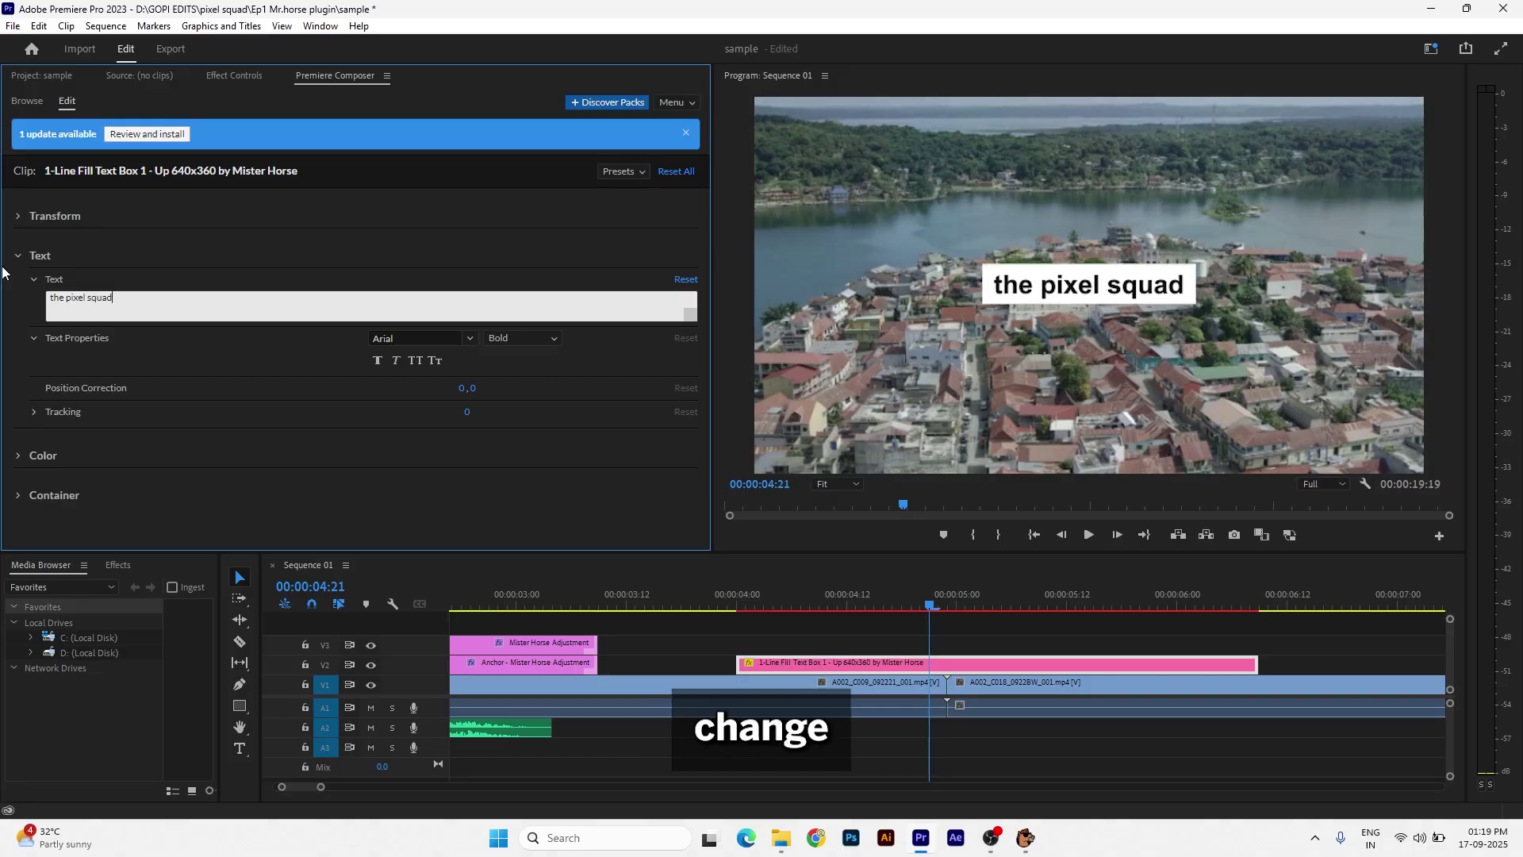
{"action": "left_click", "coordinate": [334, 488]}
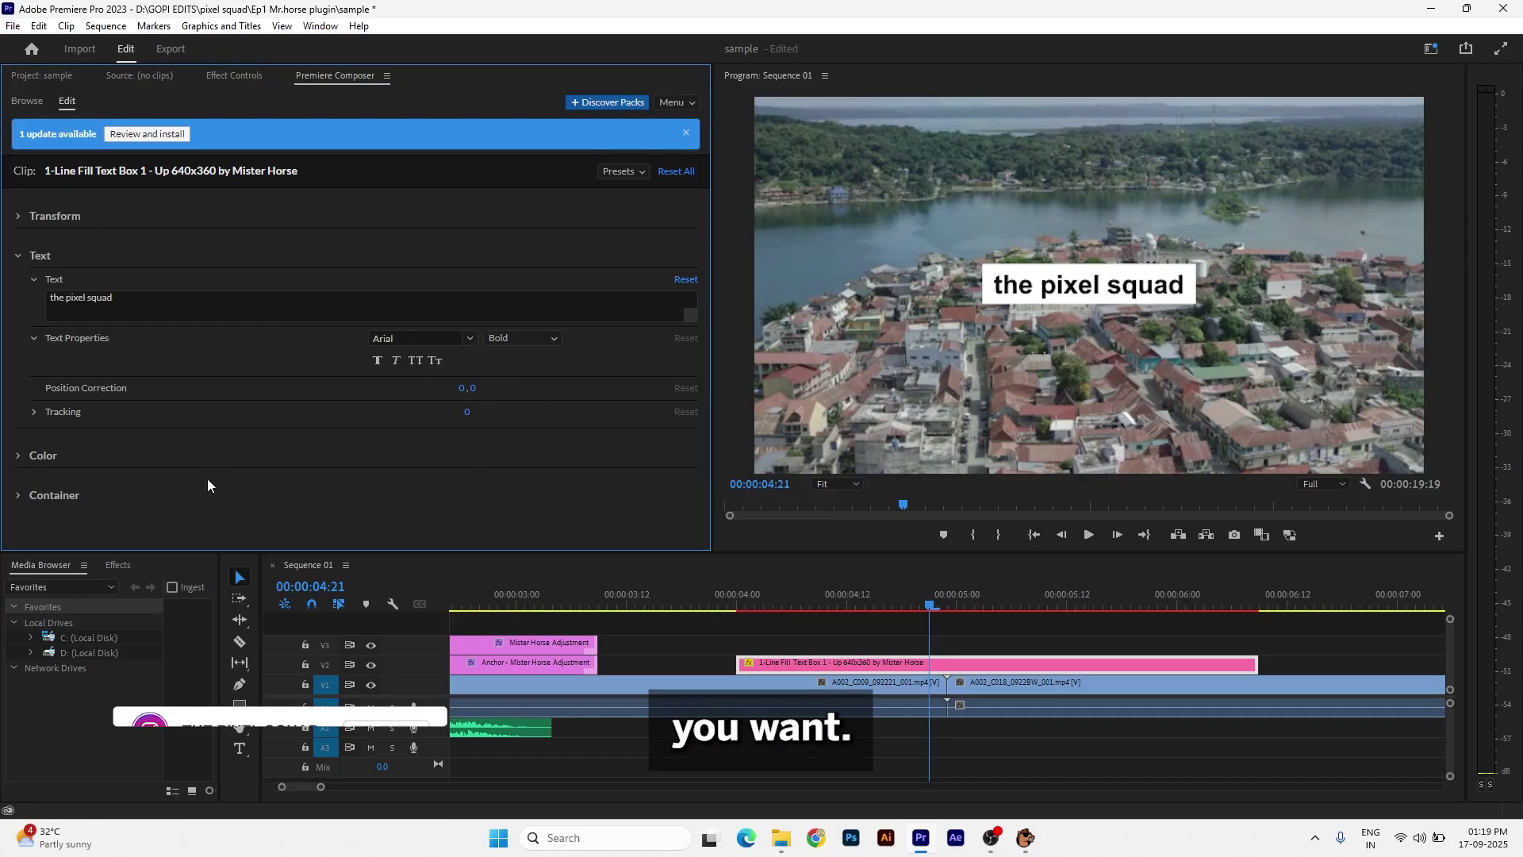
Expand the Tracking section under Text in Premiere Composer's Edit tab.
{"action": "left_click", "coordinate": [34, 410]}
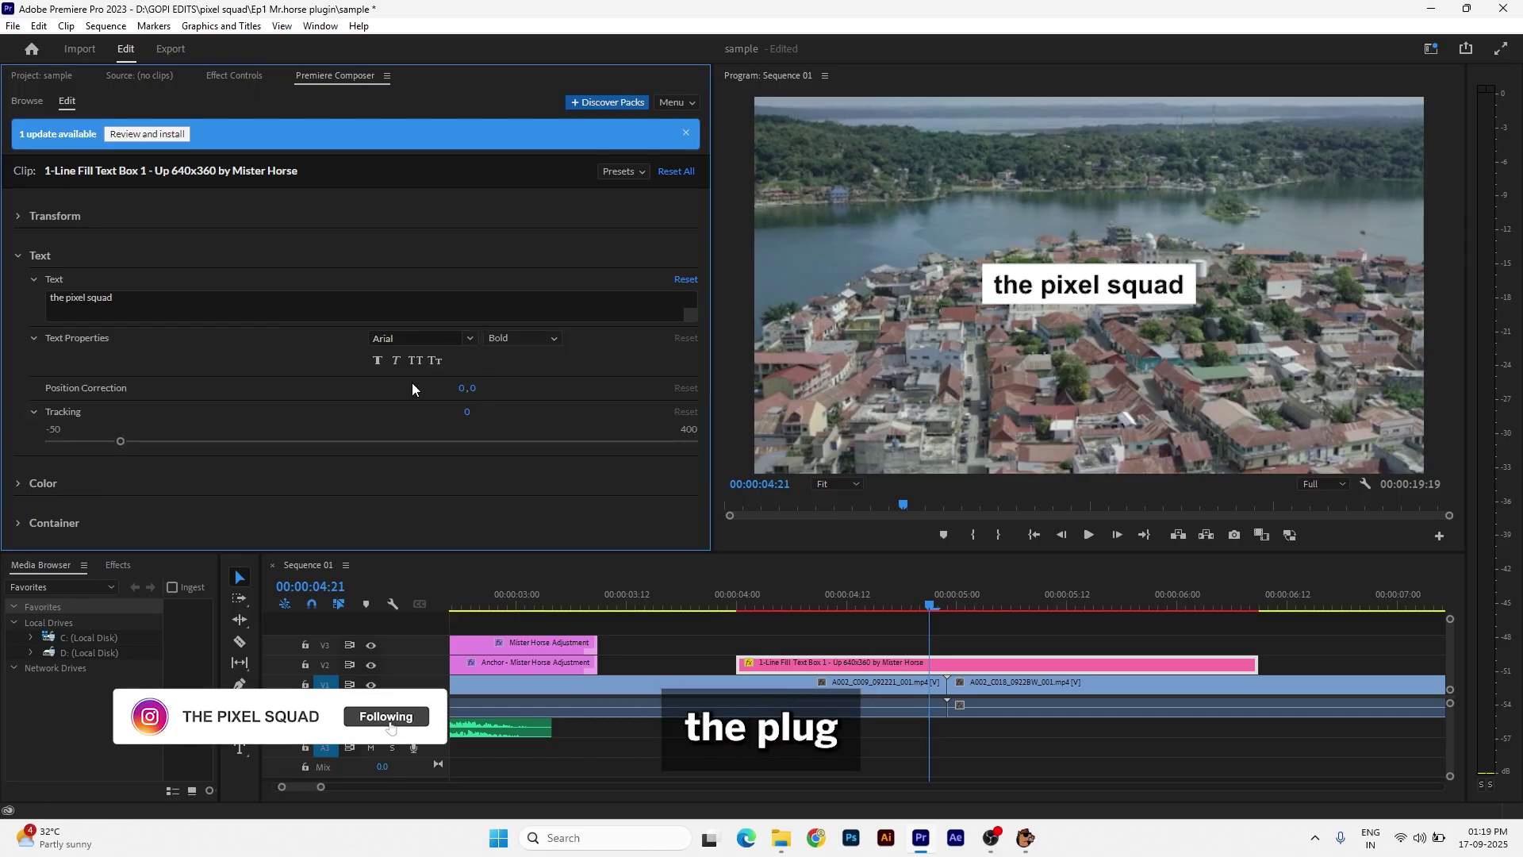